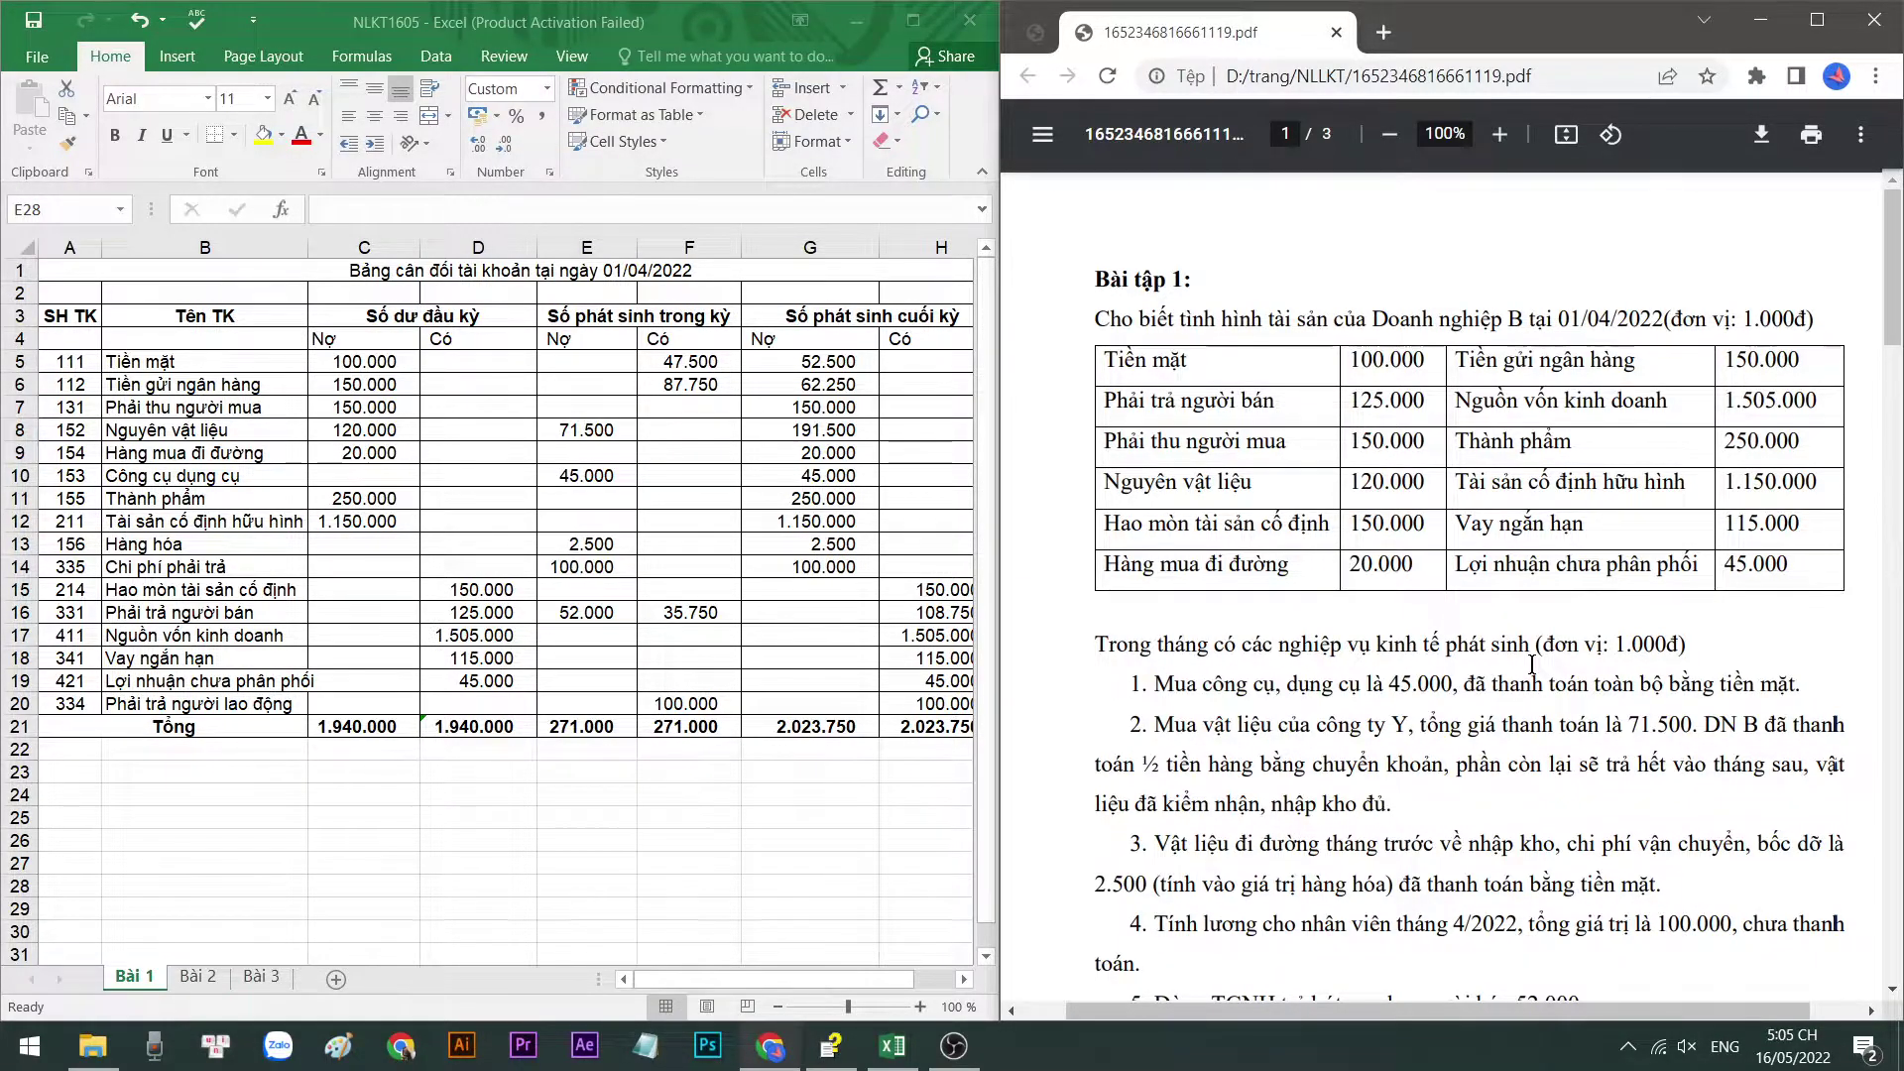
Read through the Bài tập 1 balances, transactions and requirements in the PDF
scroll(1558, 773, "down", 4)
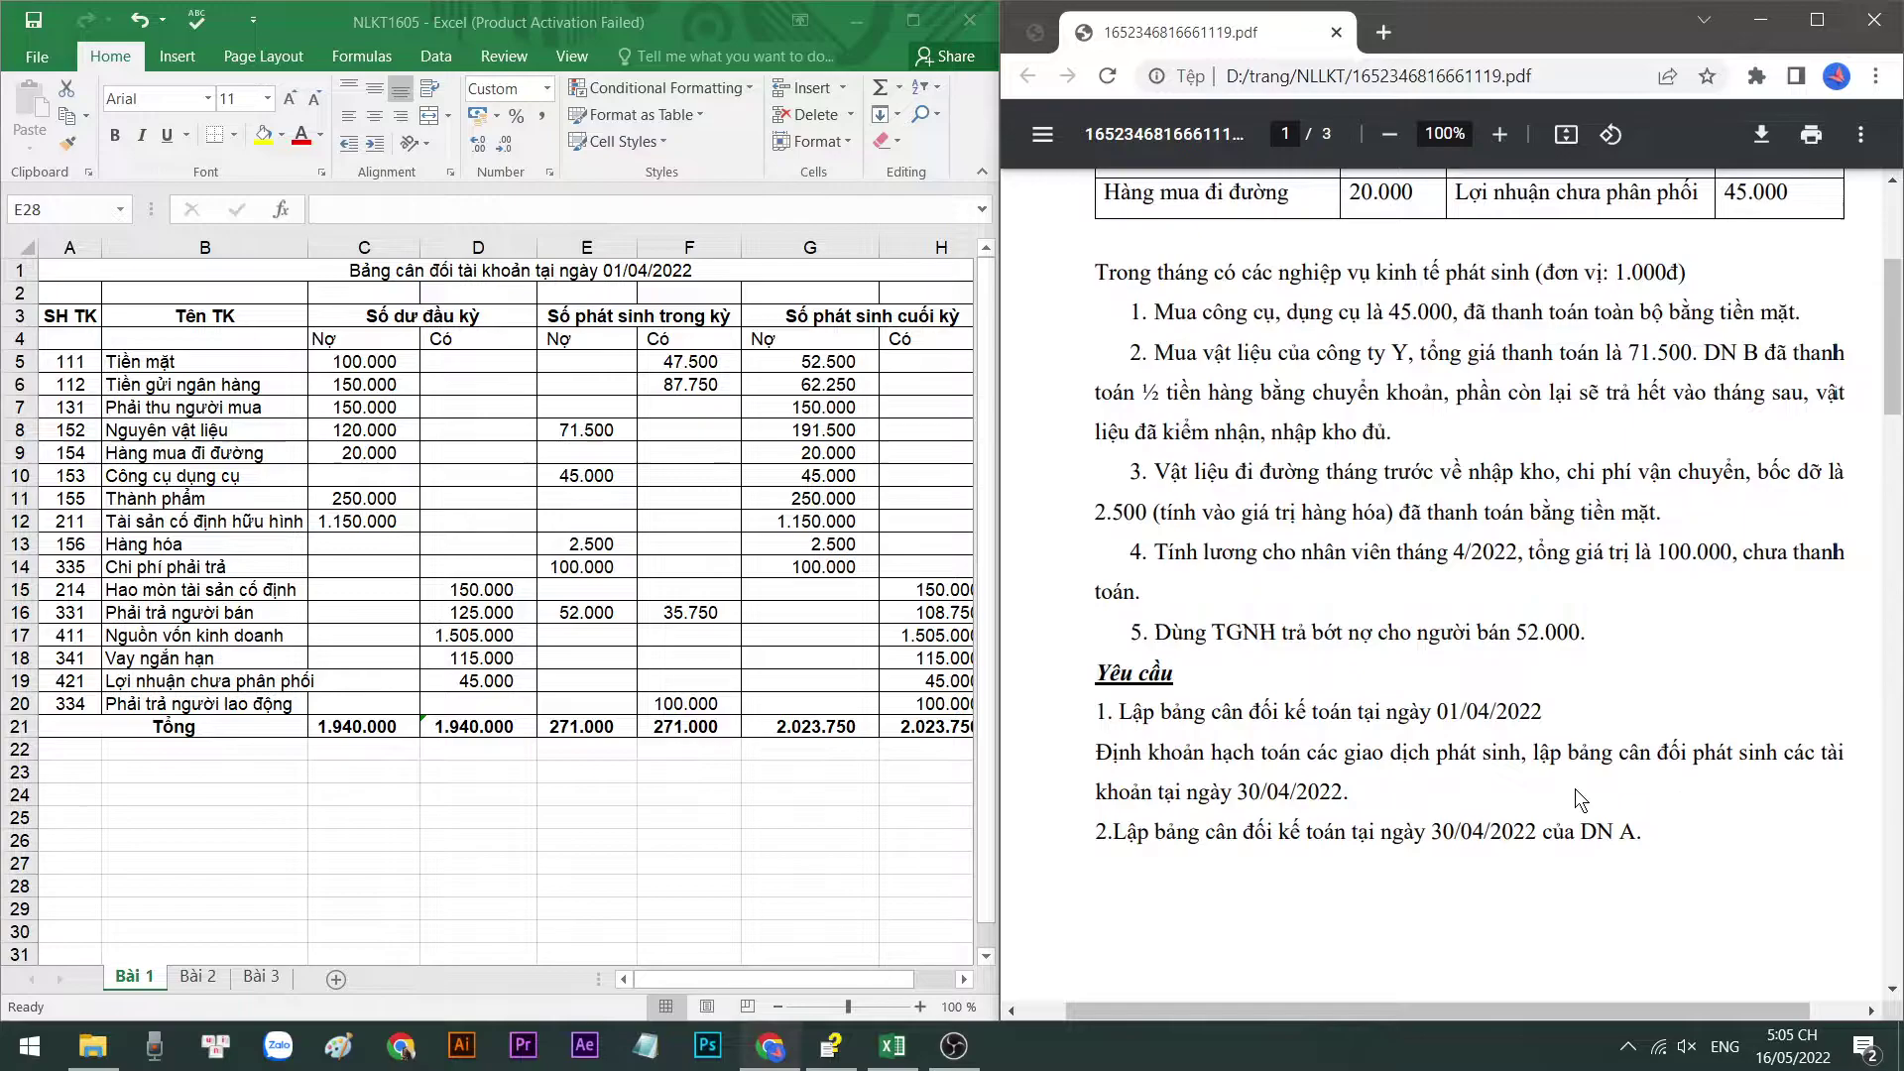
scroll(1575, 788, "up", 1)
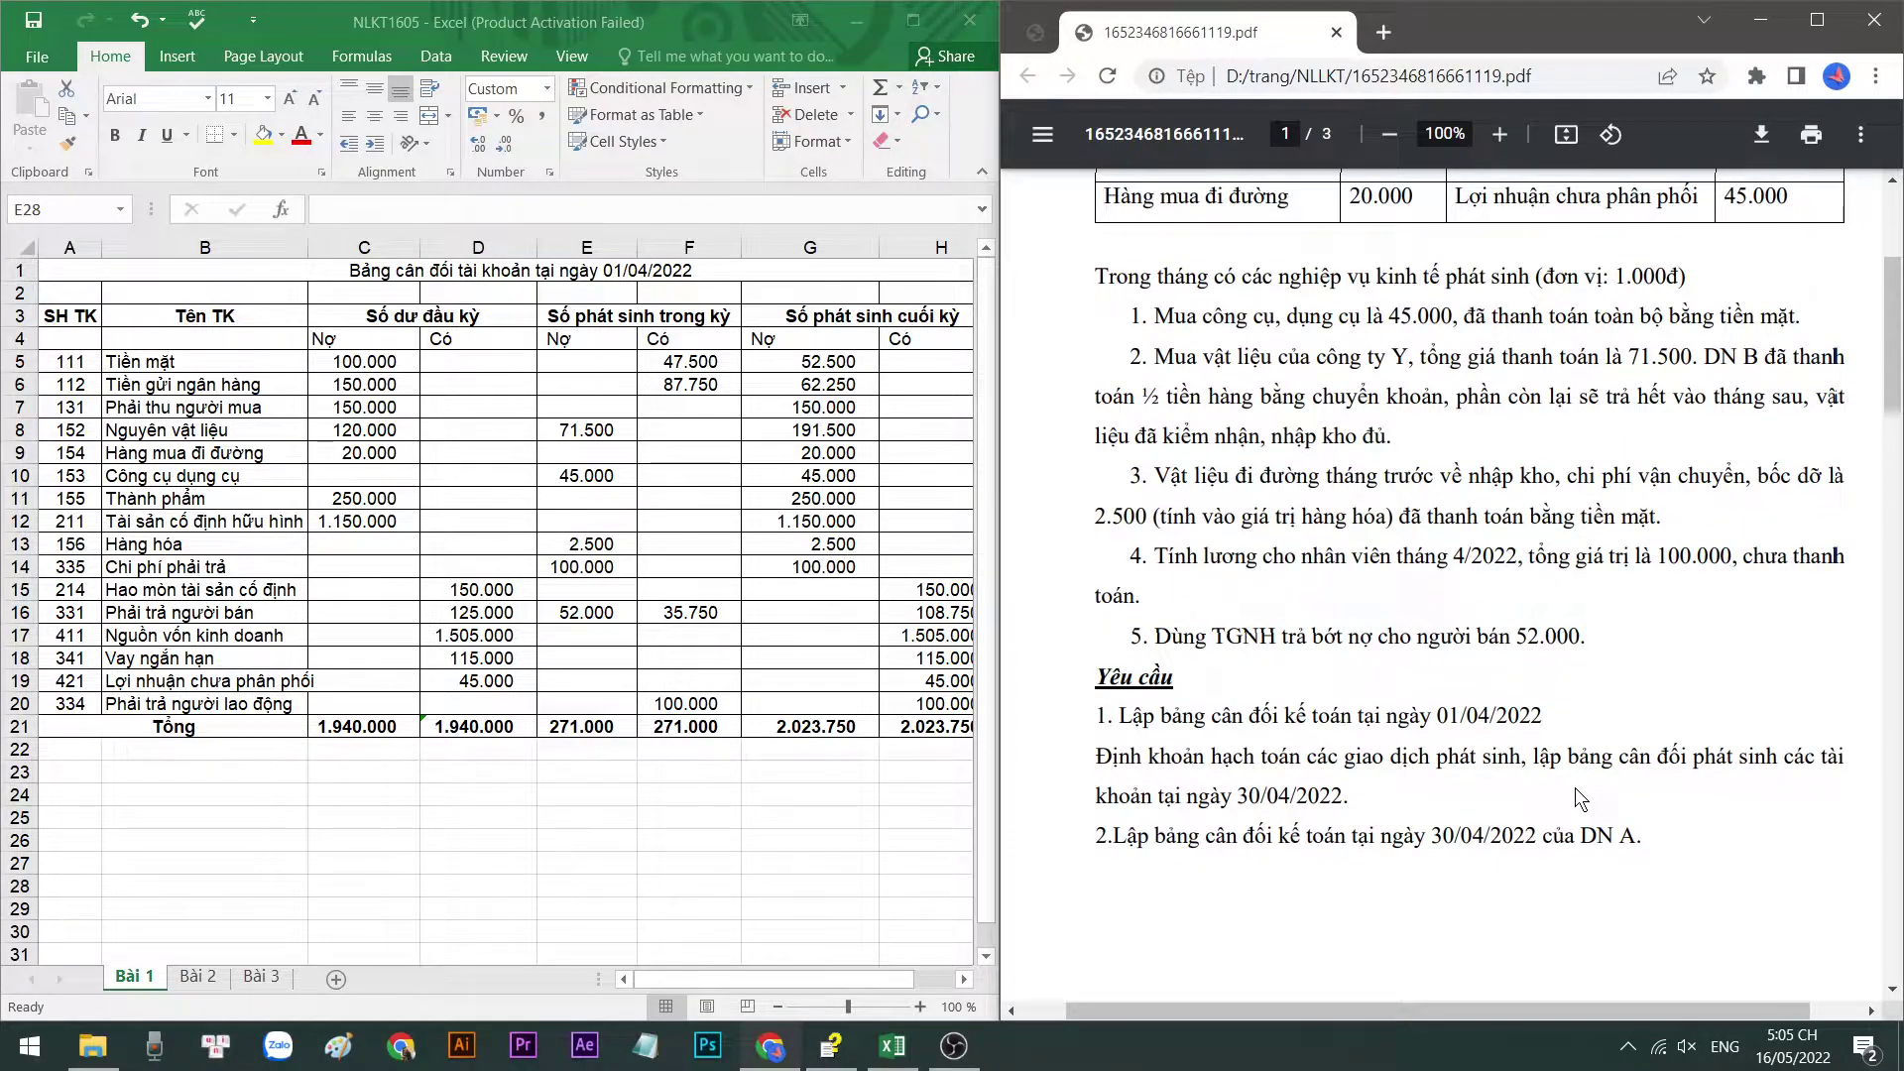
scroll(1575, 787, "up", 4)
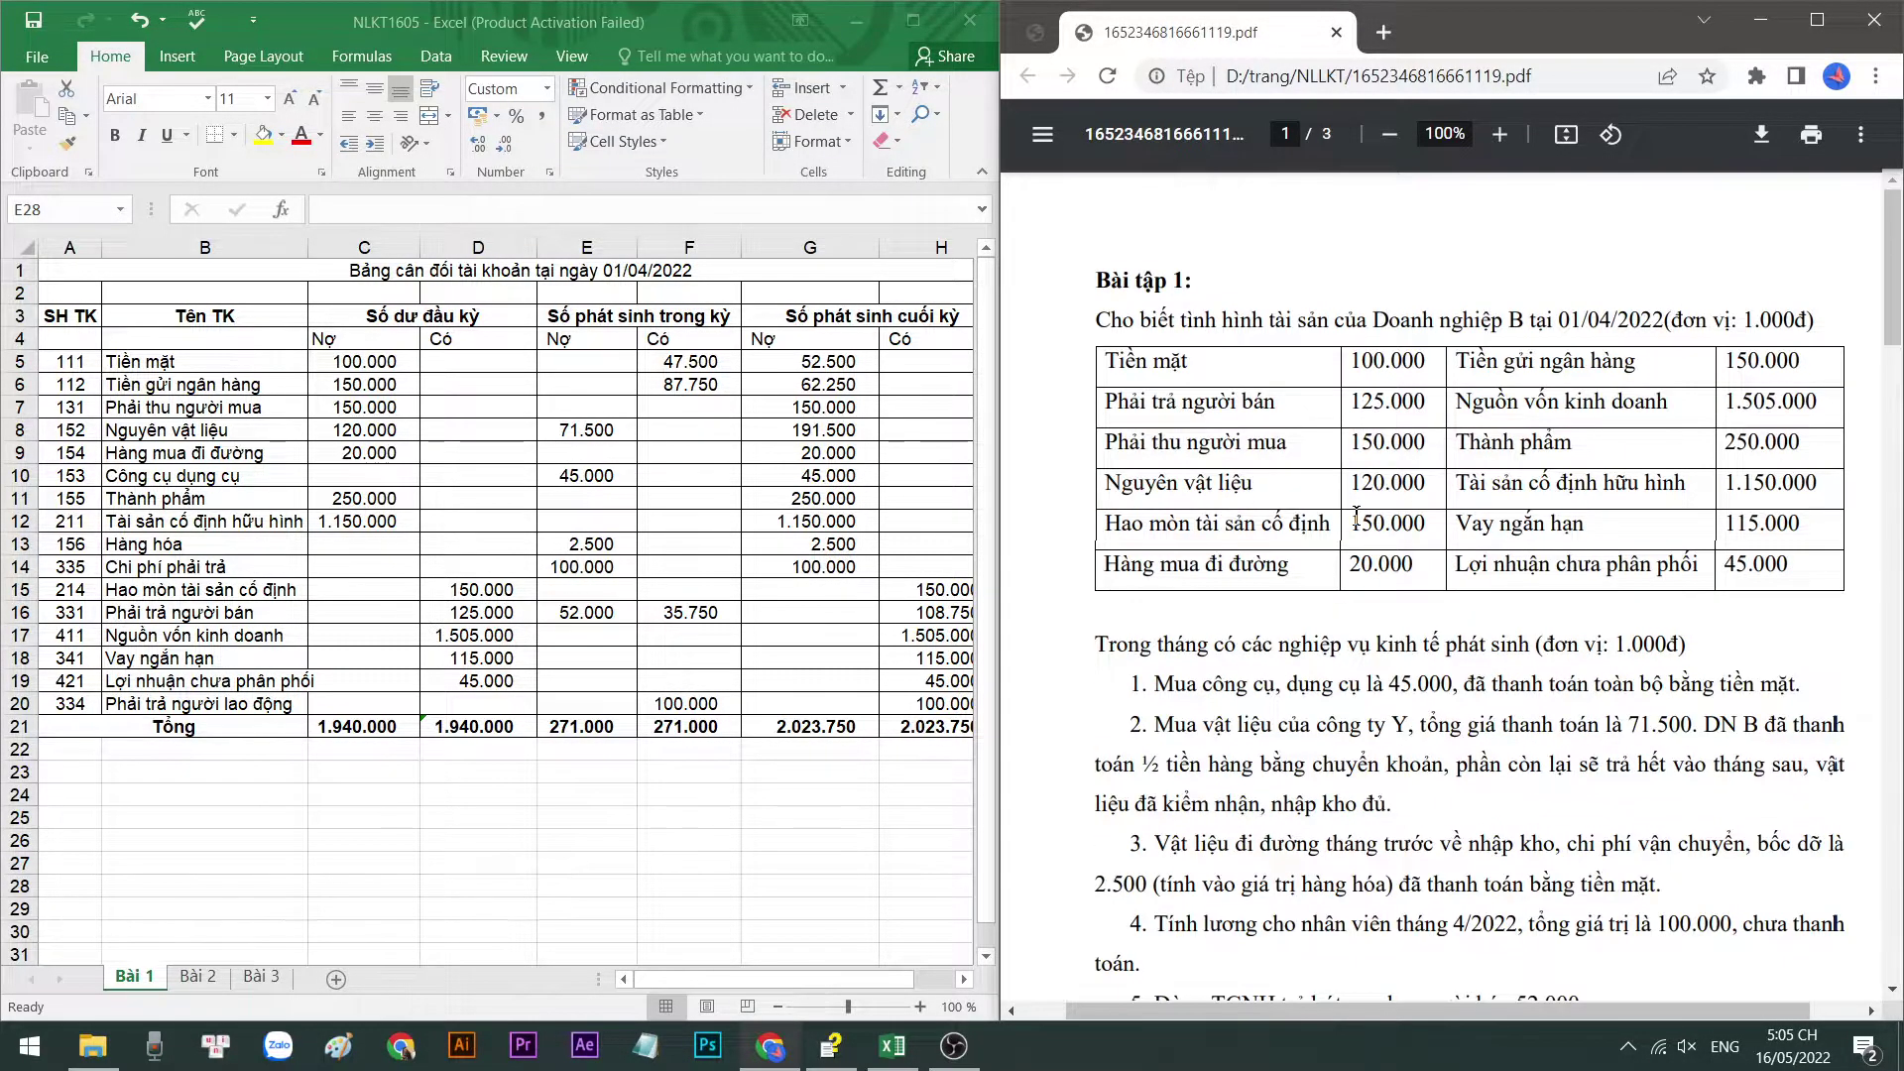
scroll(1356, 515, "down", 2)
scroll(1437, 579, "down", 1)
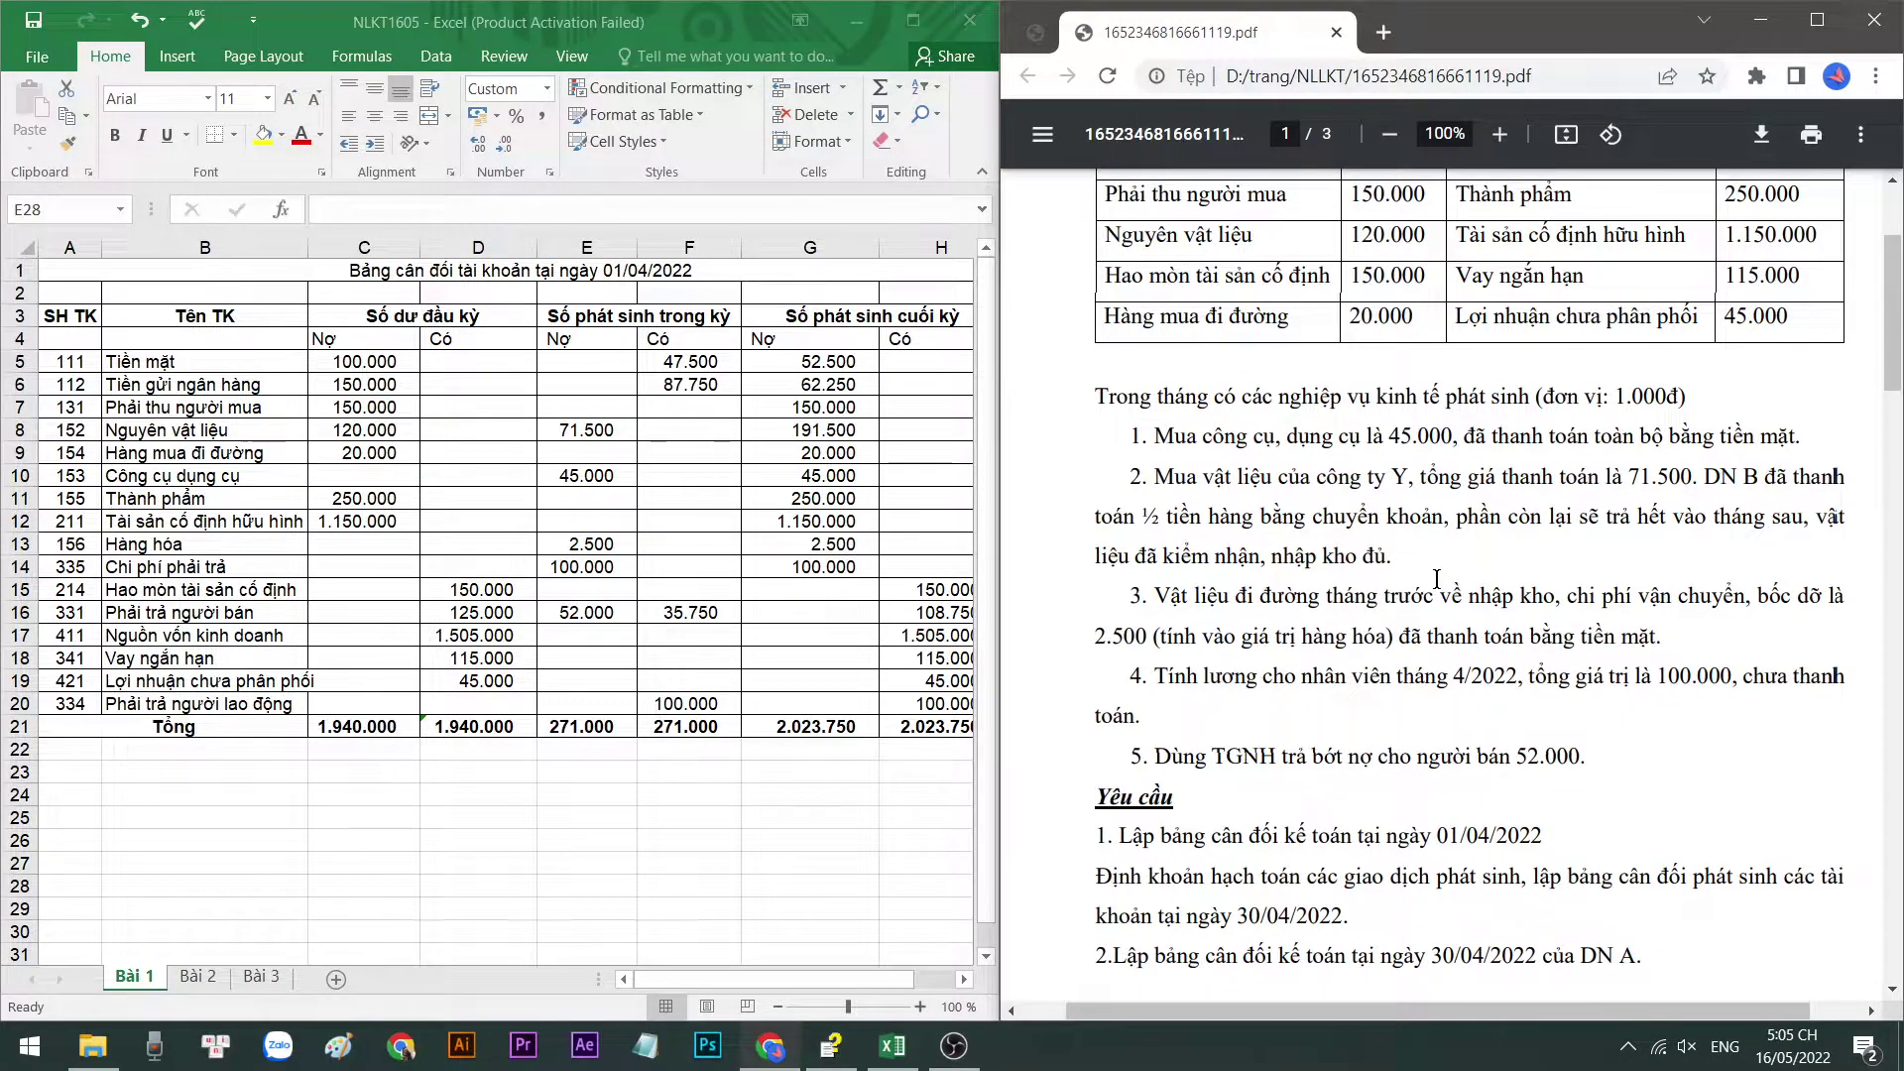
scroll(1224, 375, "up", 3)
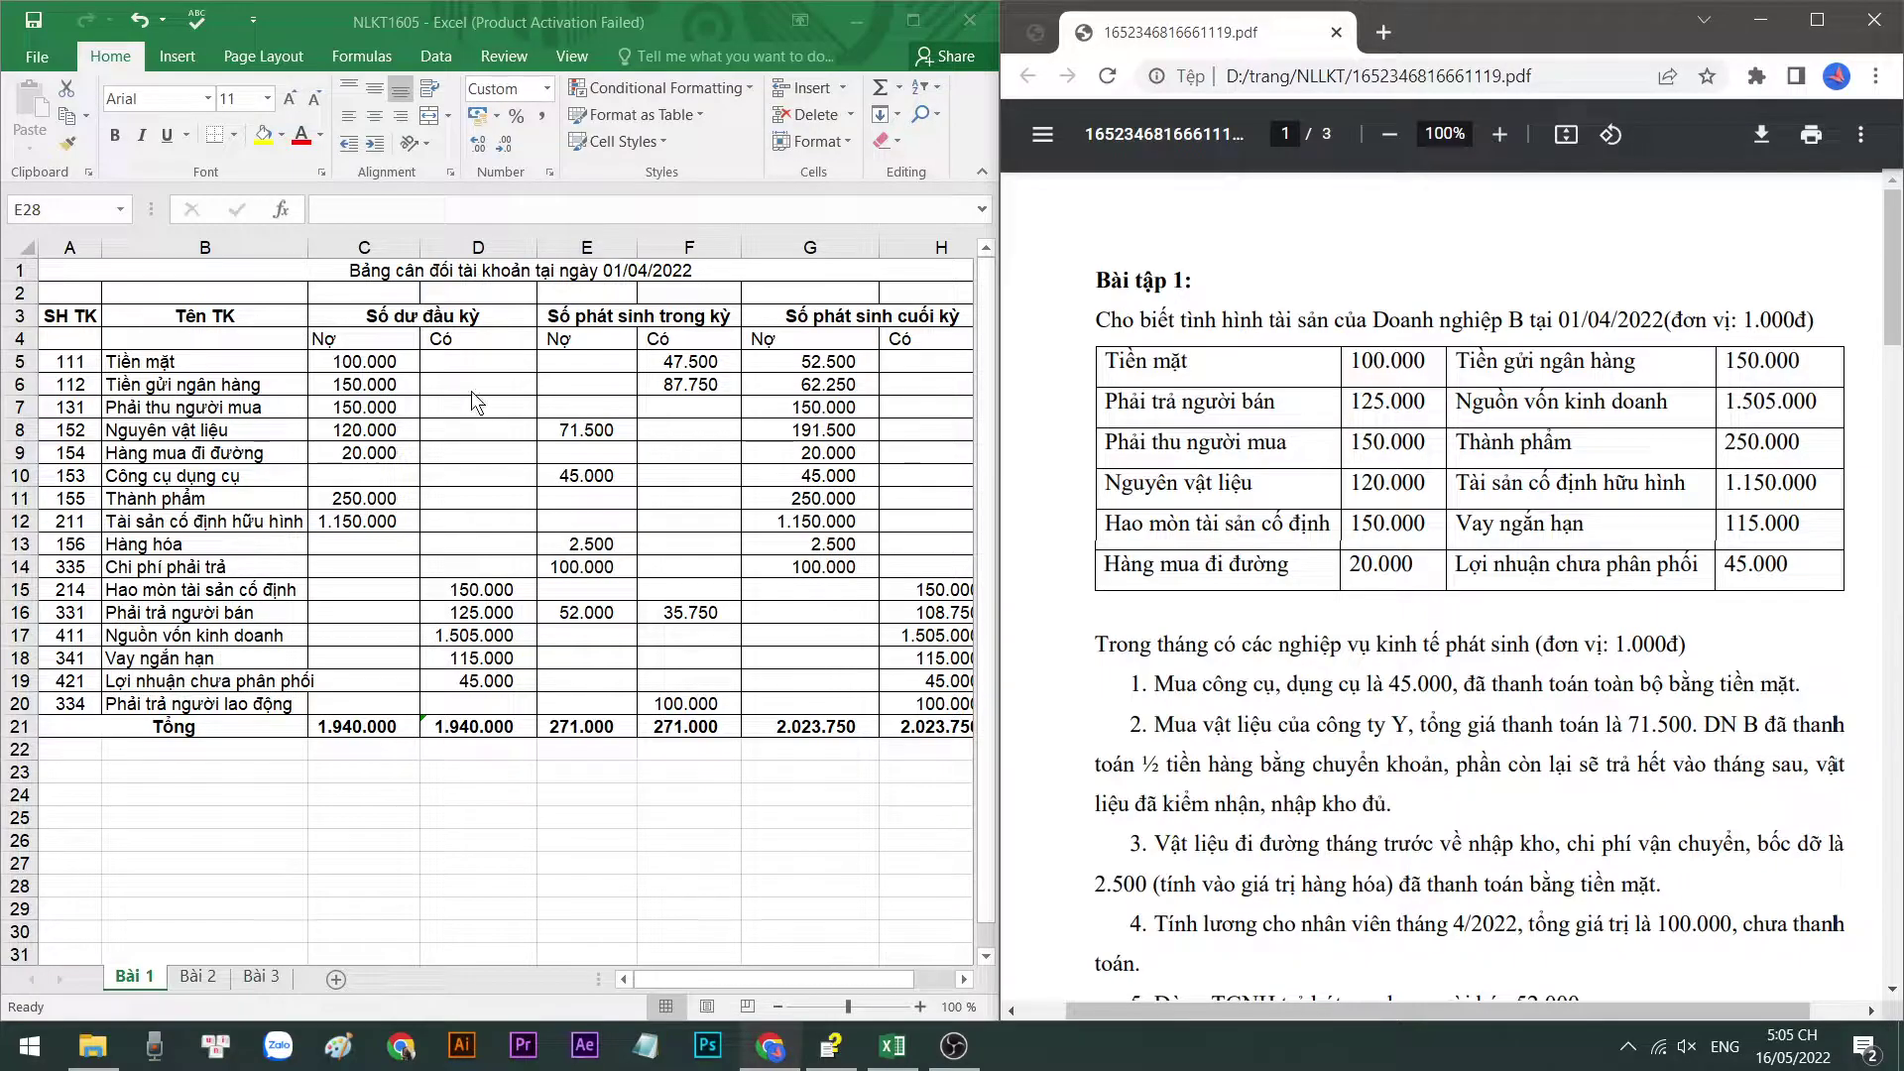
Compare the opening debit and credit balances in columns C and D of sheet Bài 1 with the PDF's asset table
left_click(391, 363)
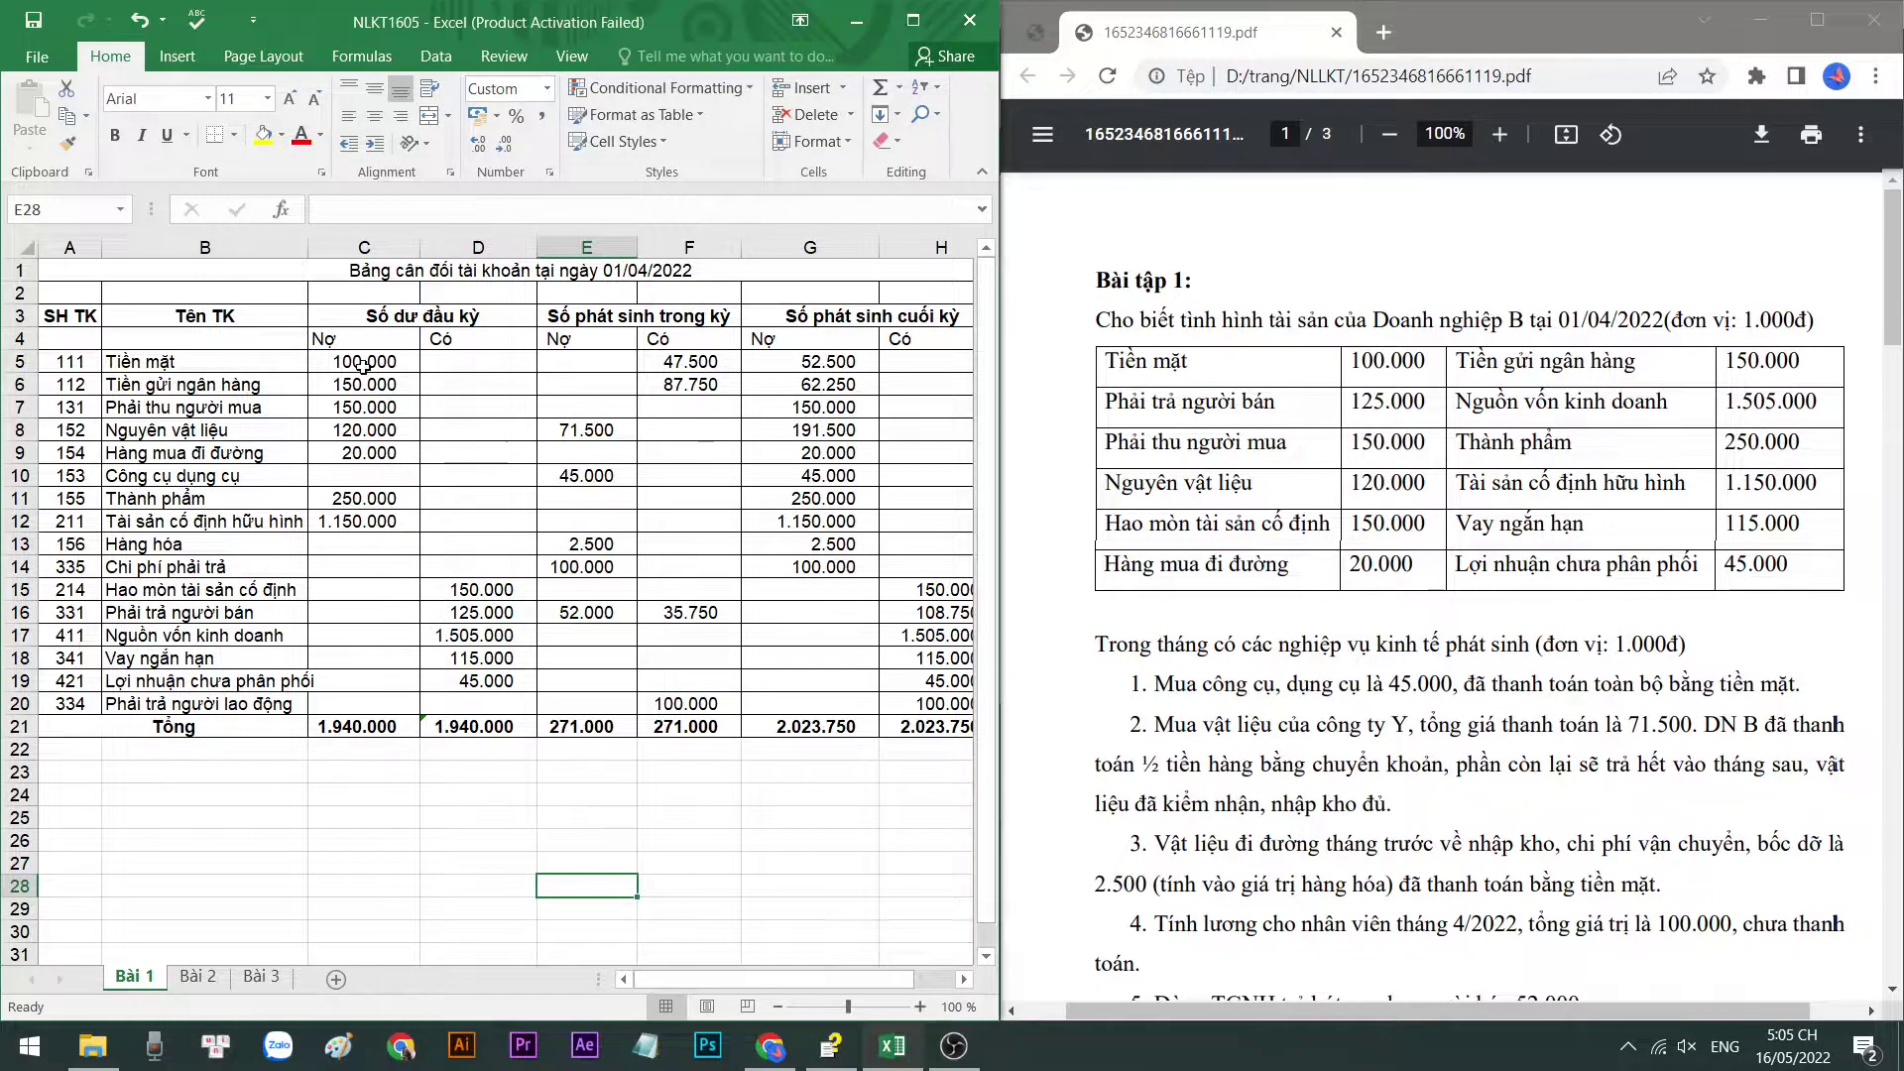
left_click(363, 365)
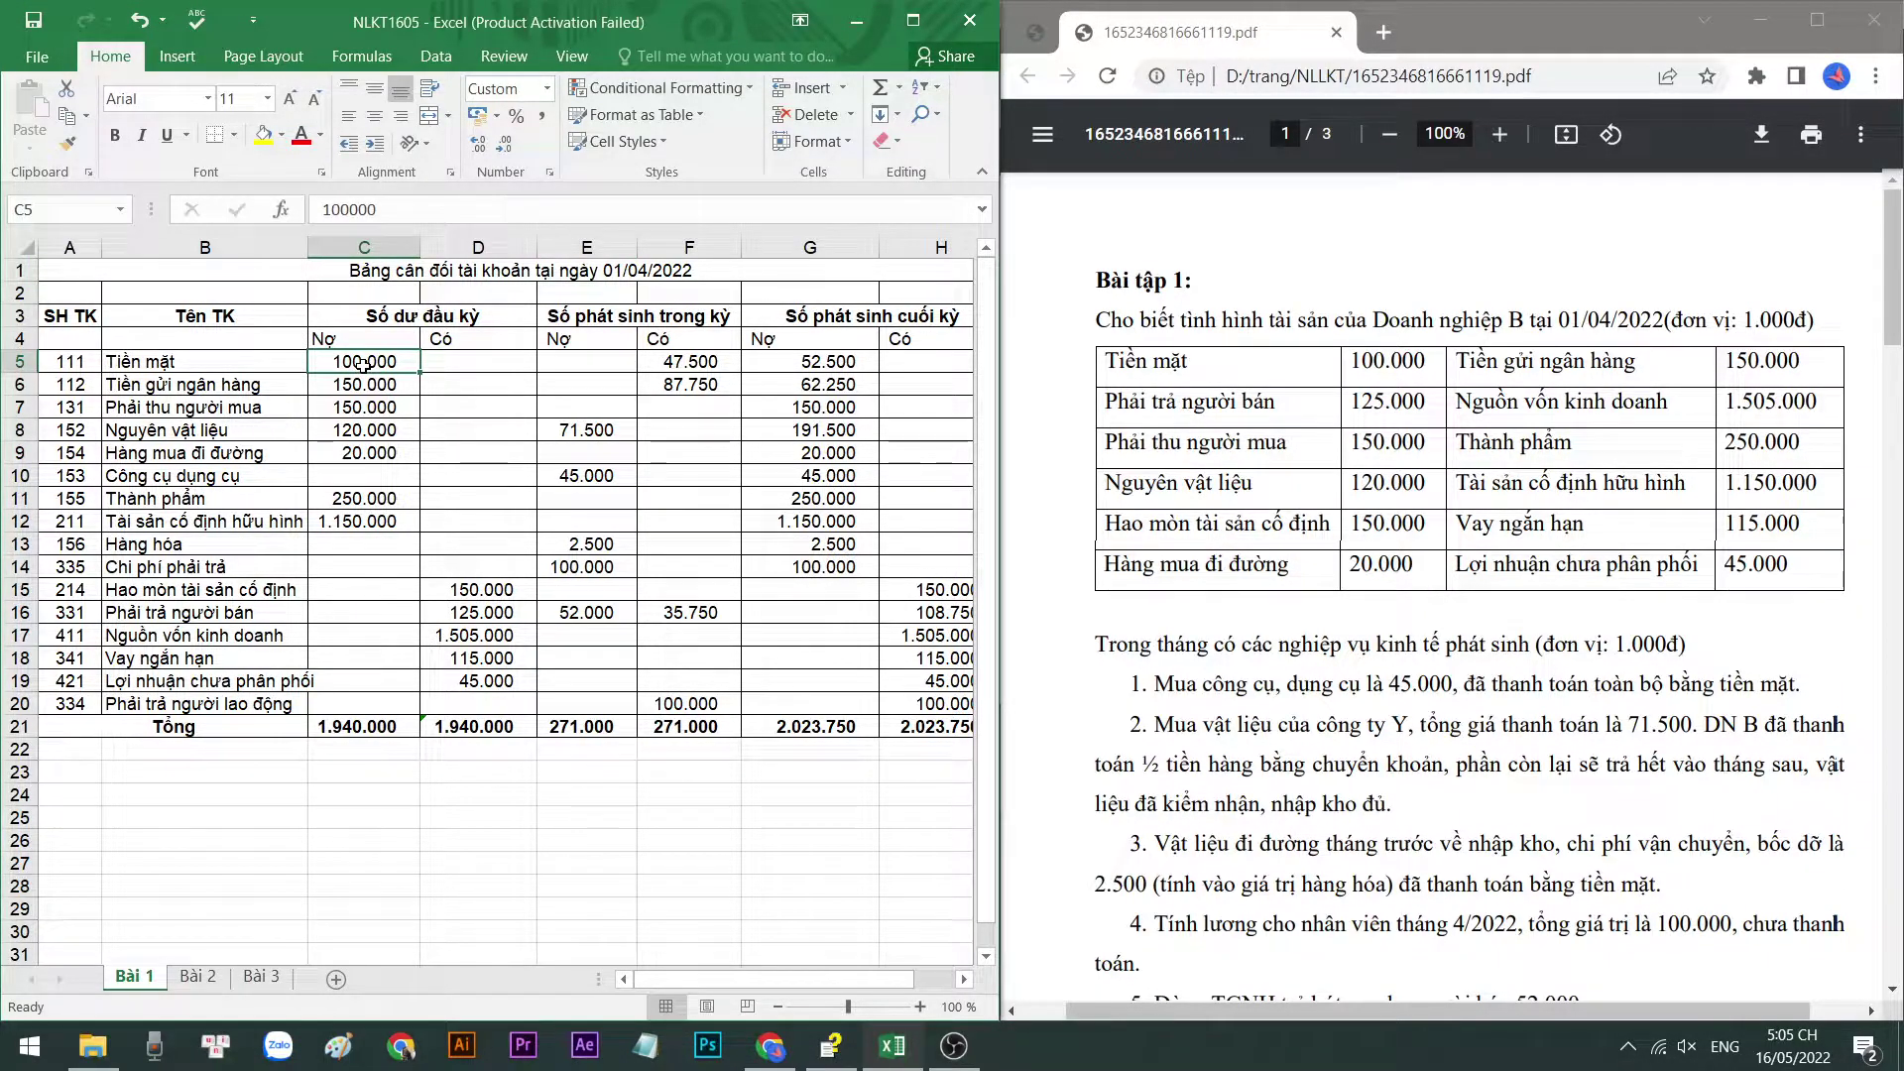
left_click(373, 392)
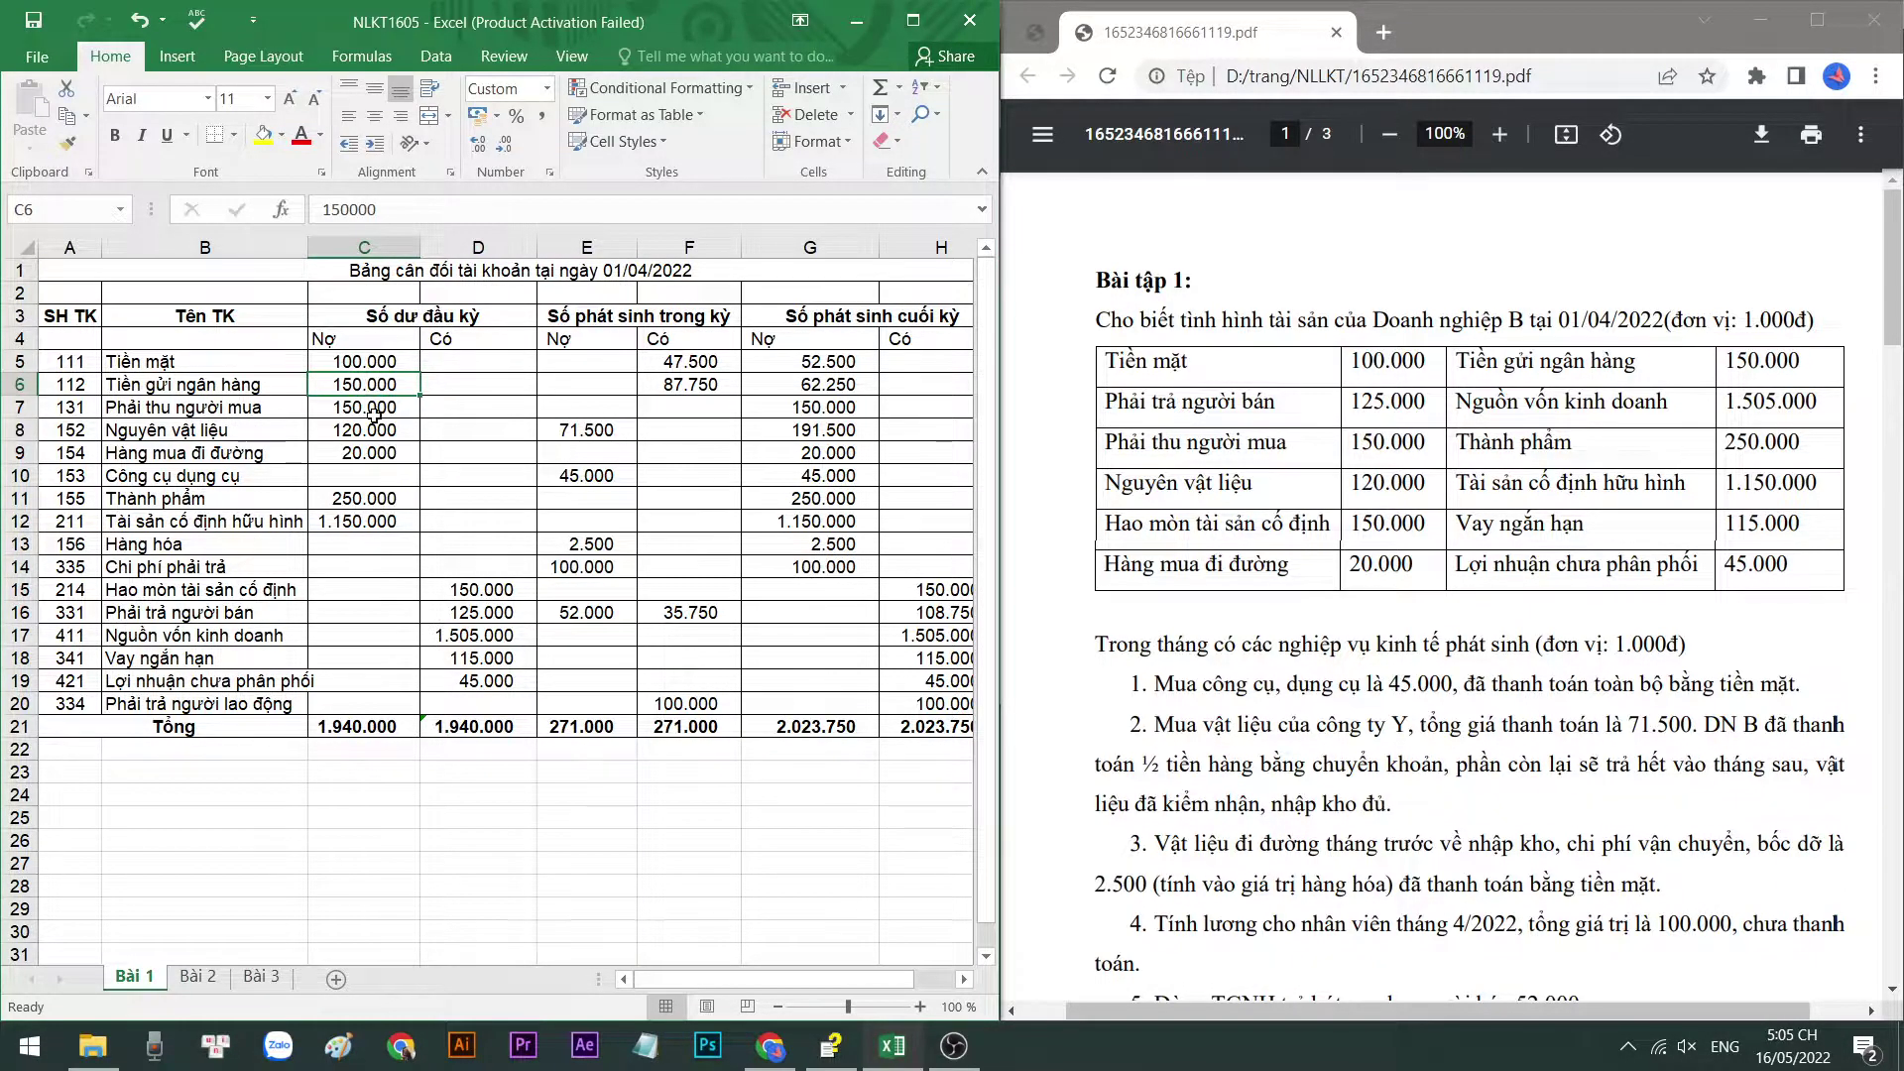
left_click(373, 414)
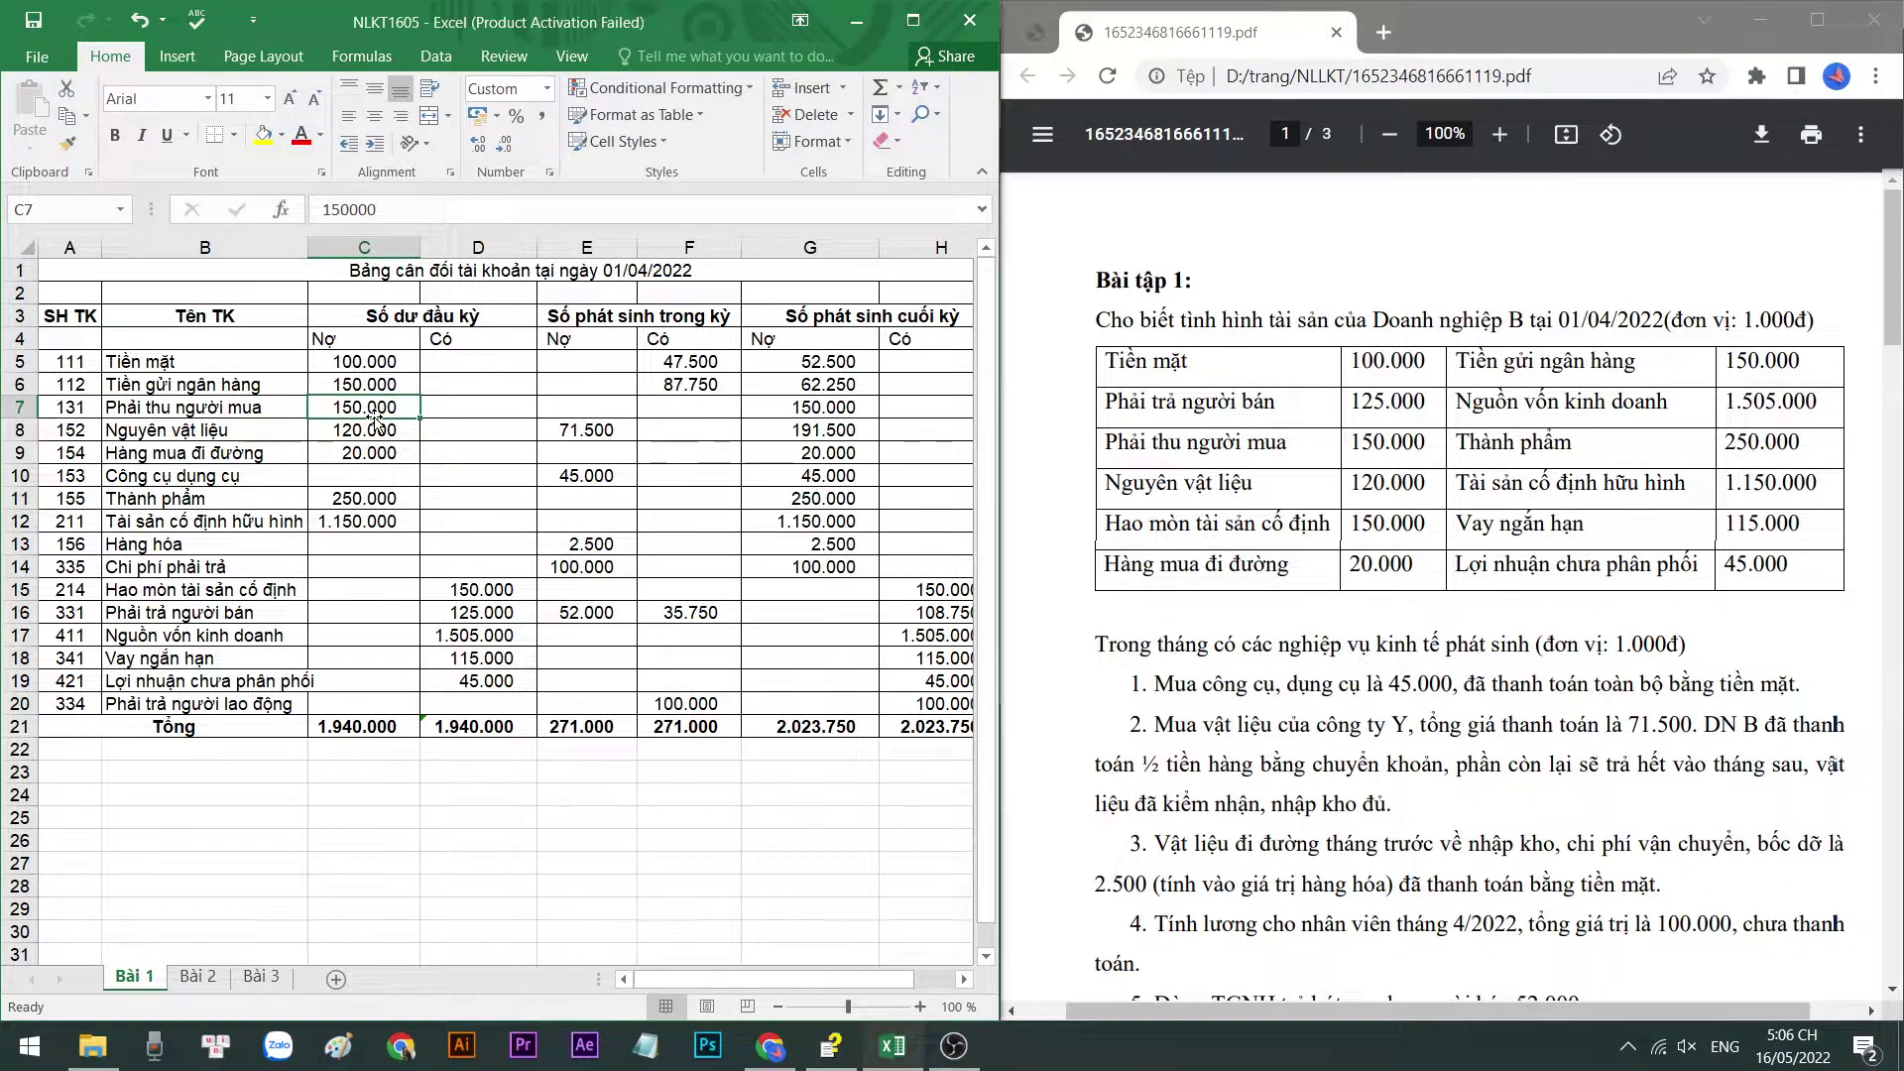
left_click(377, 448)
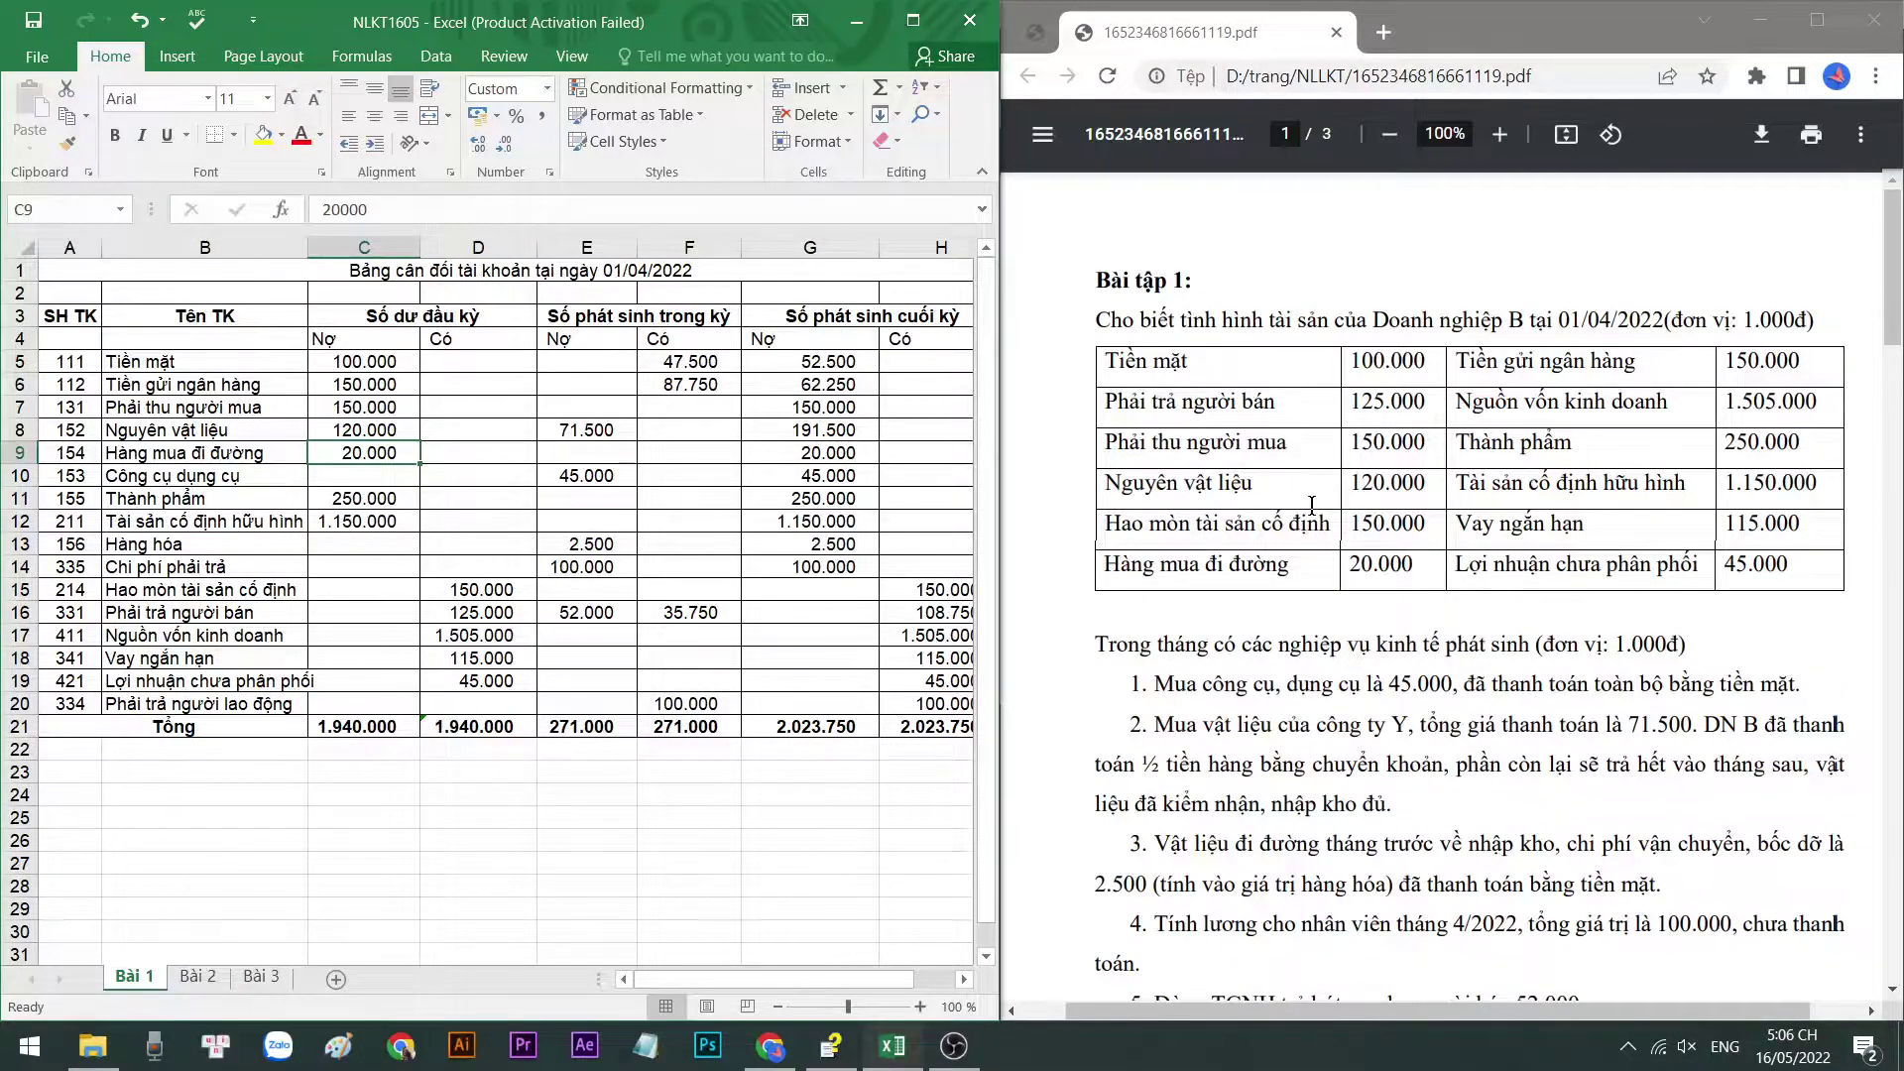
left_click(1255, 539)
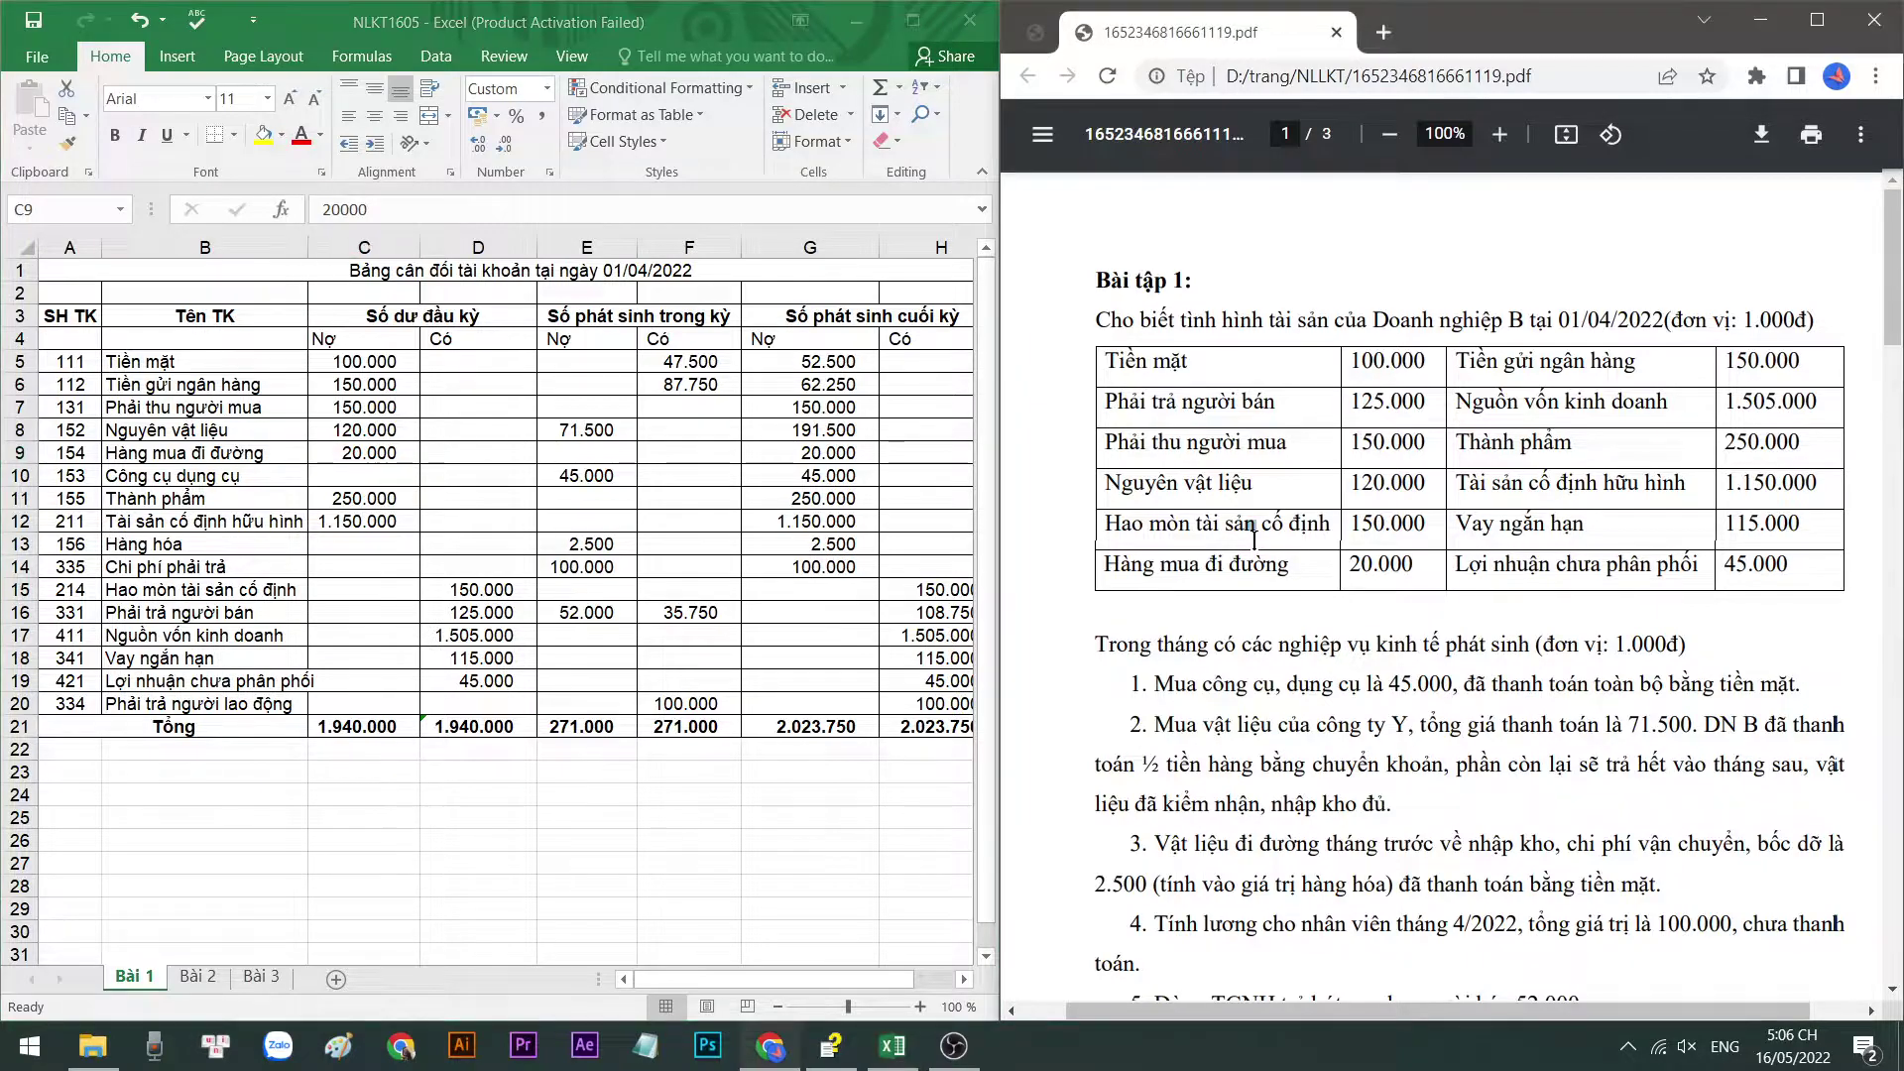
key("alt+Tab")
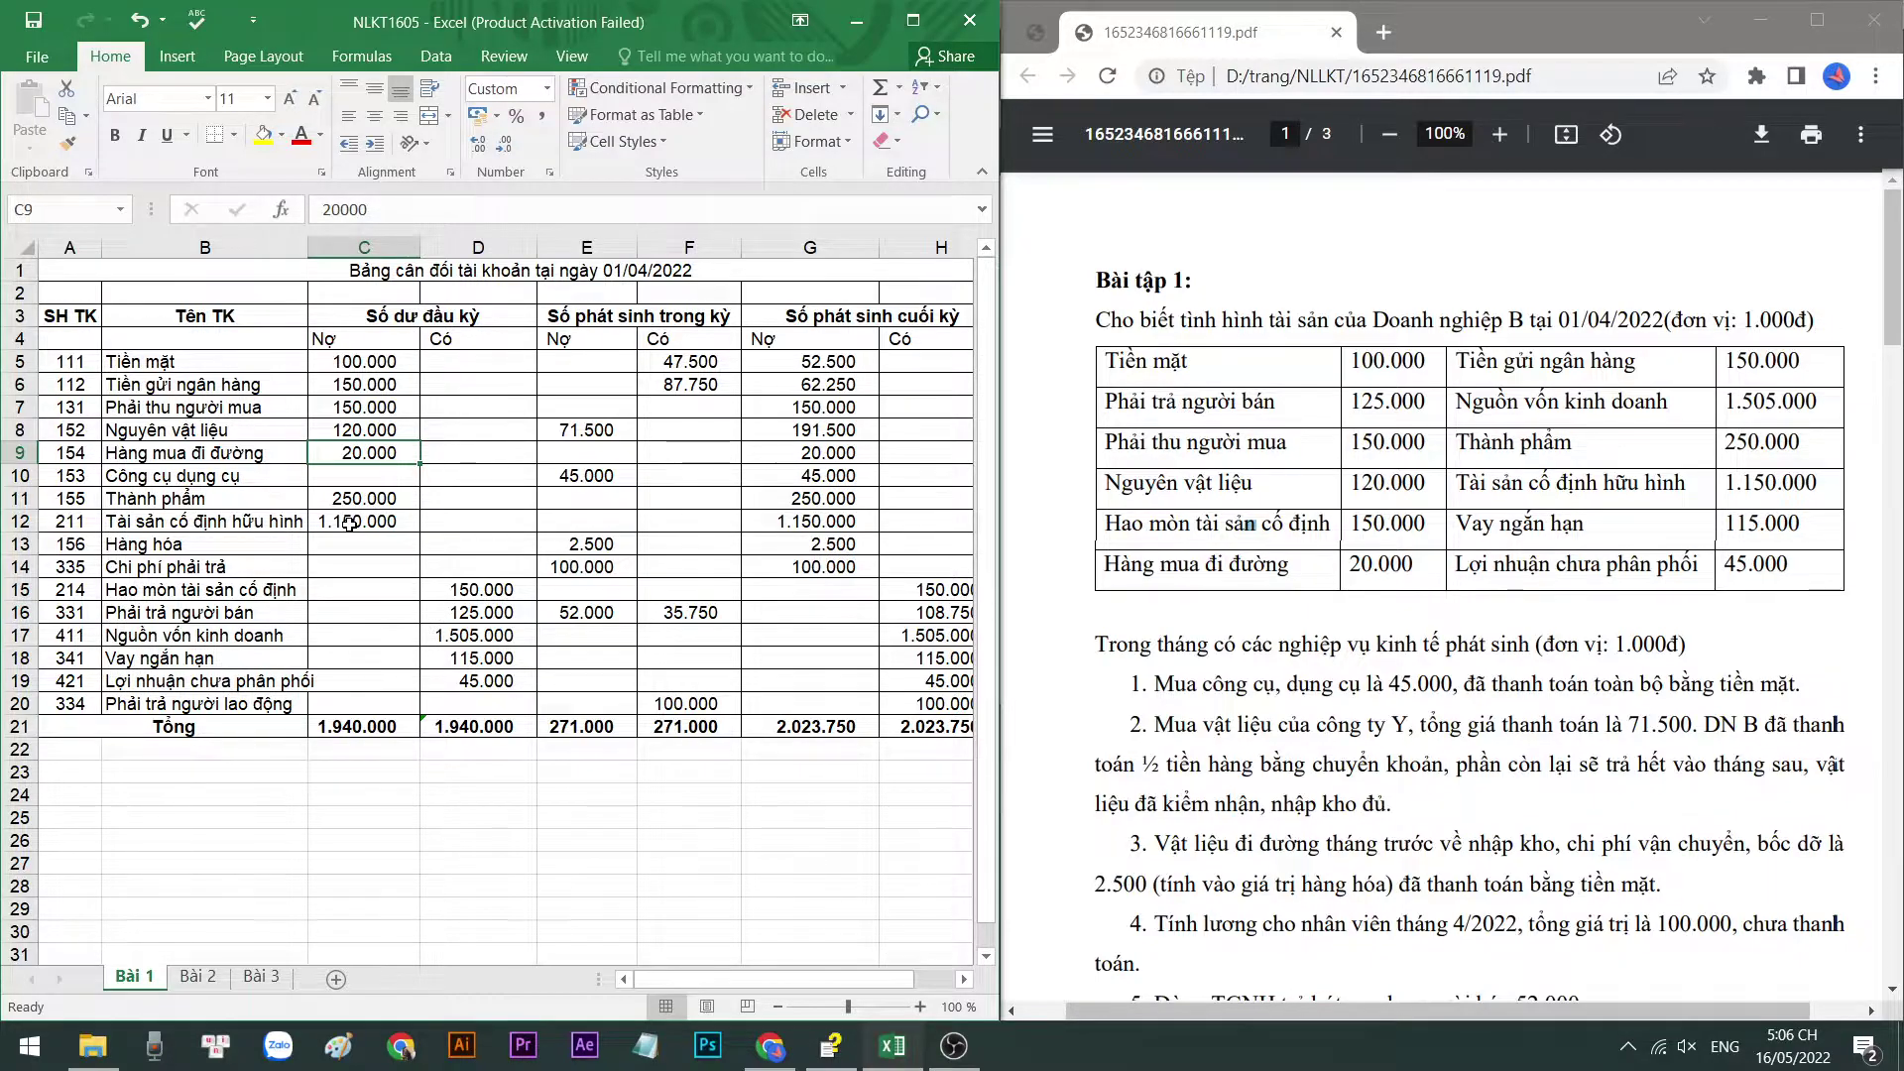
left_click(483, 587)
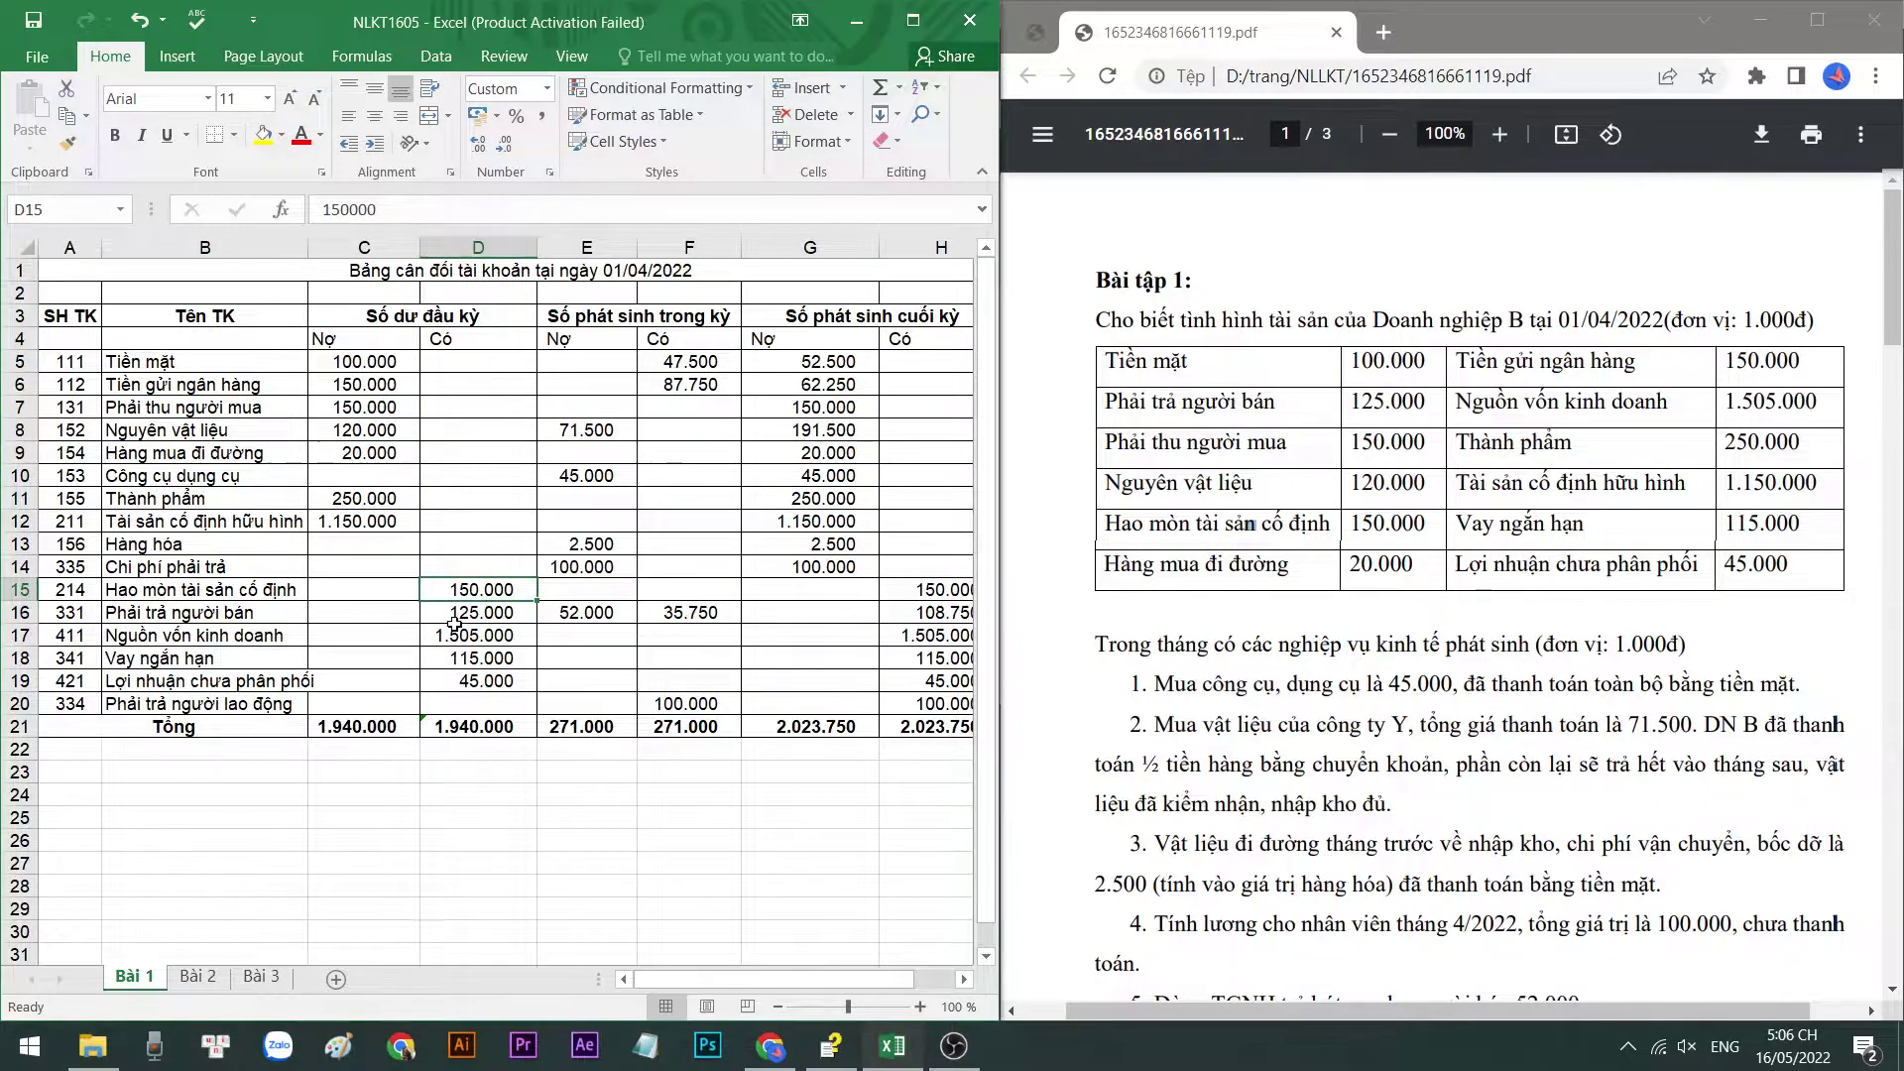
left_click(480, 657)
left_click(495, 688)
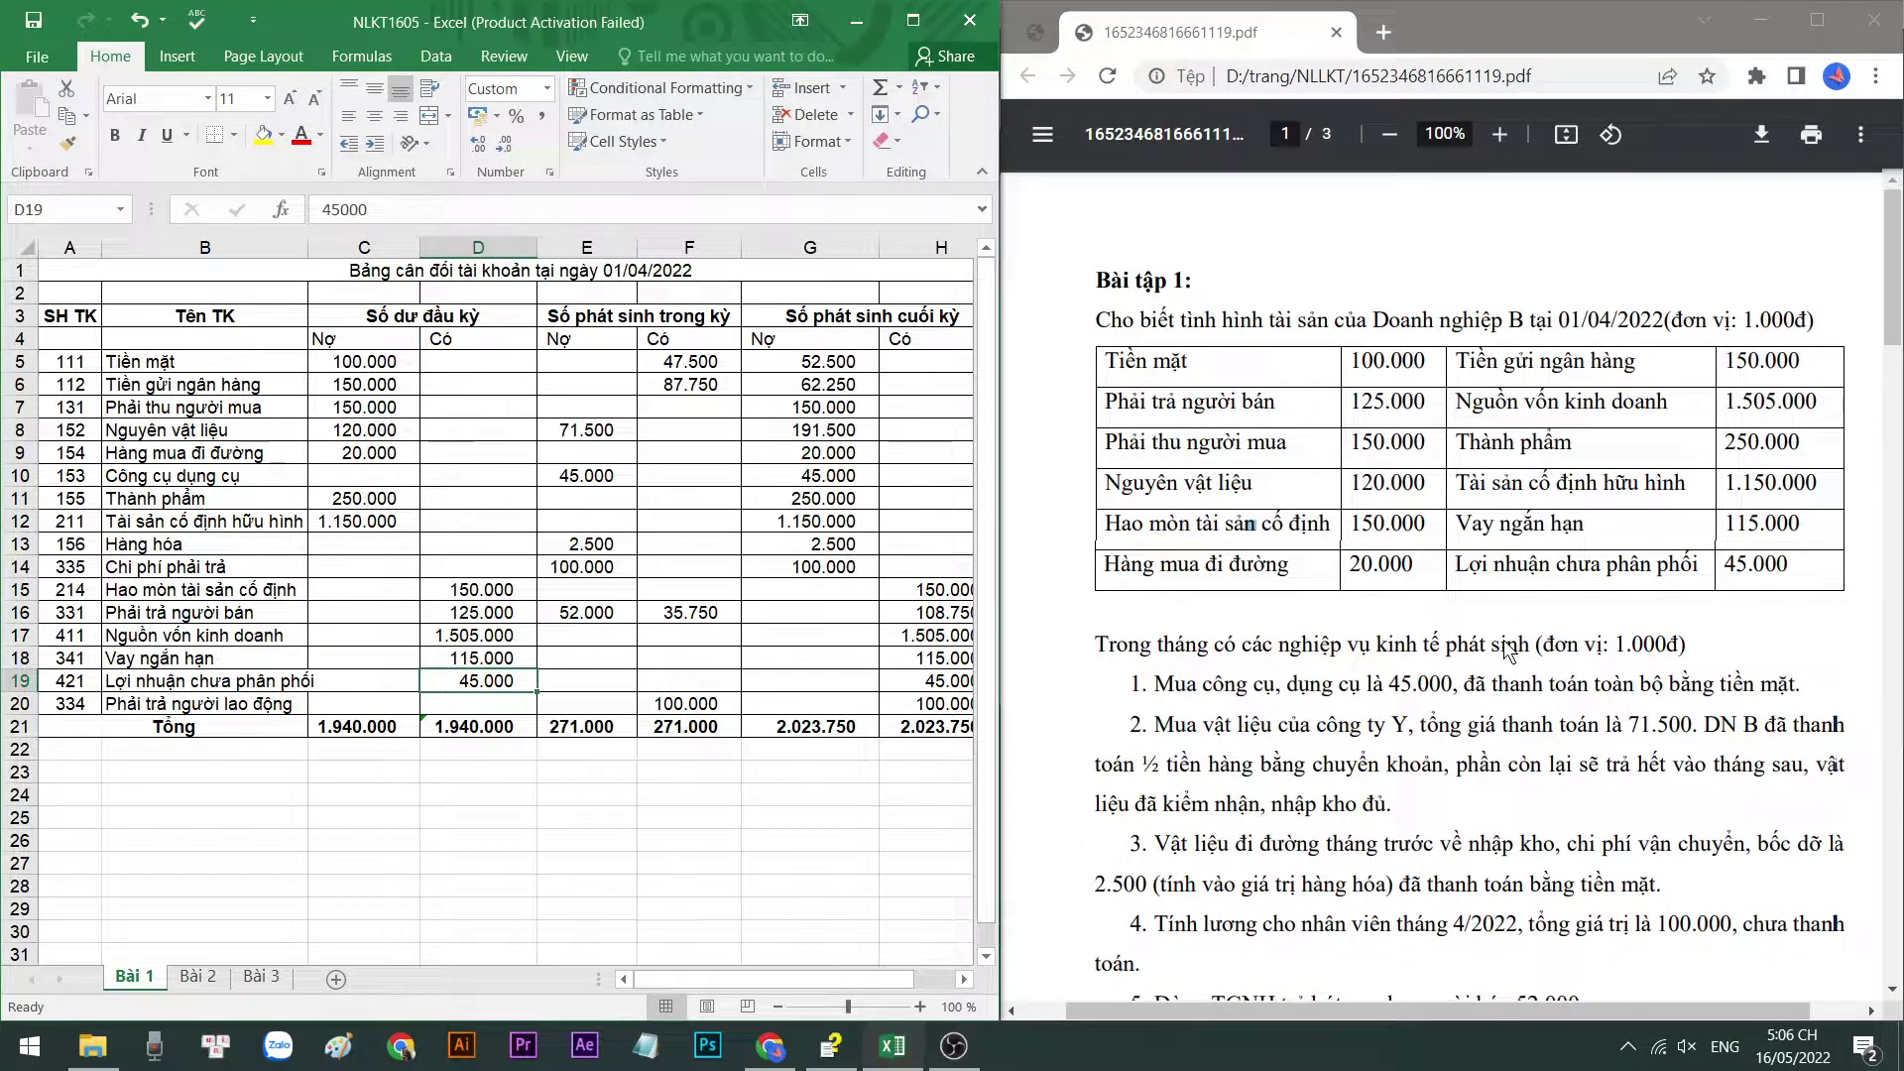
Examine transaction 1 in the PDF and its entry in the Công cụ dụng cụ row of the trial balance
scroll(1506, 650, "down", 3)
left_click(1474, 417)
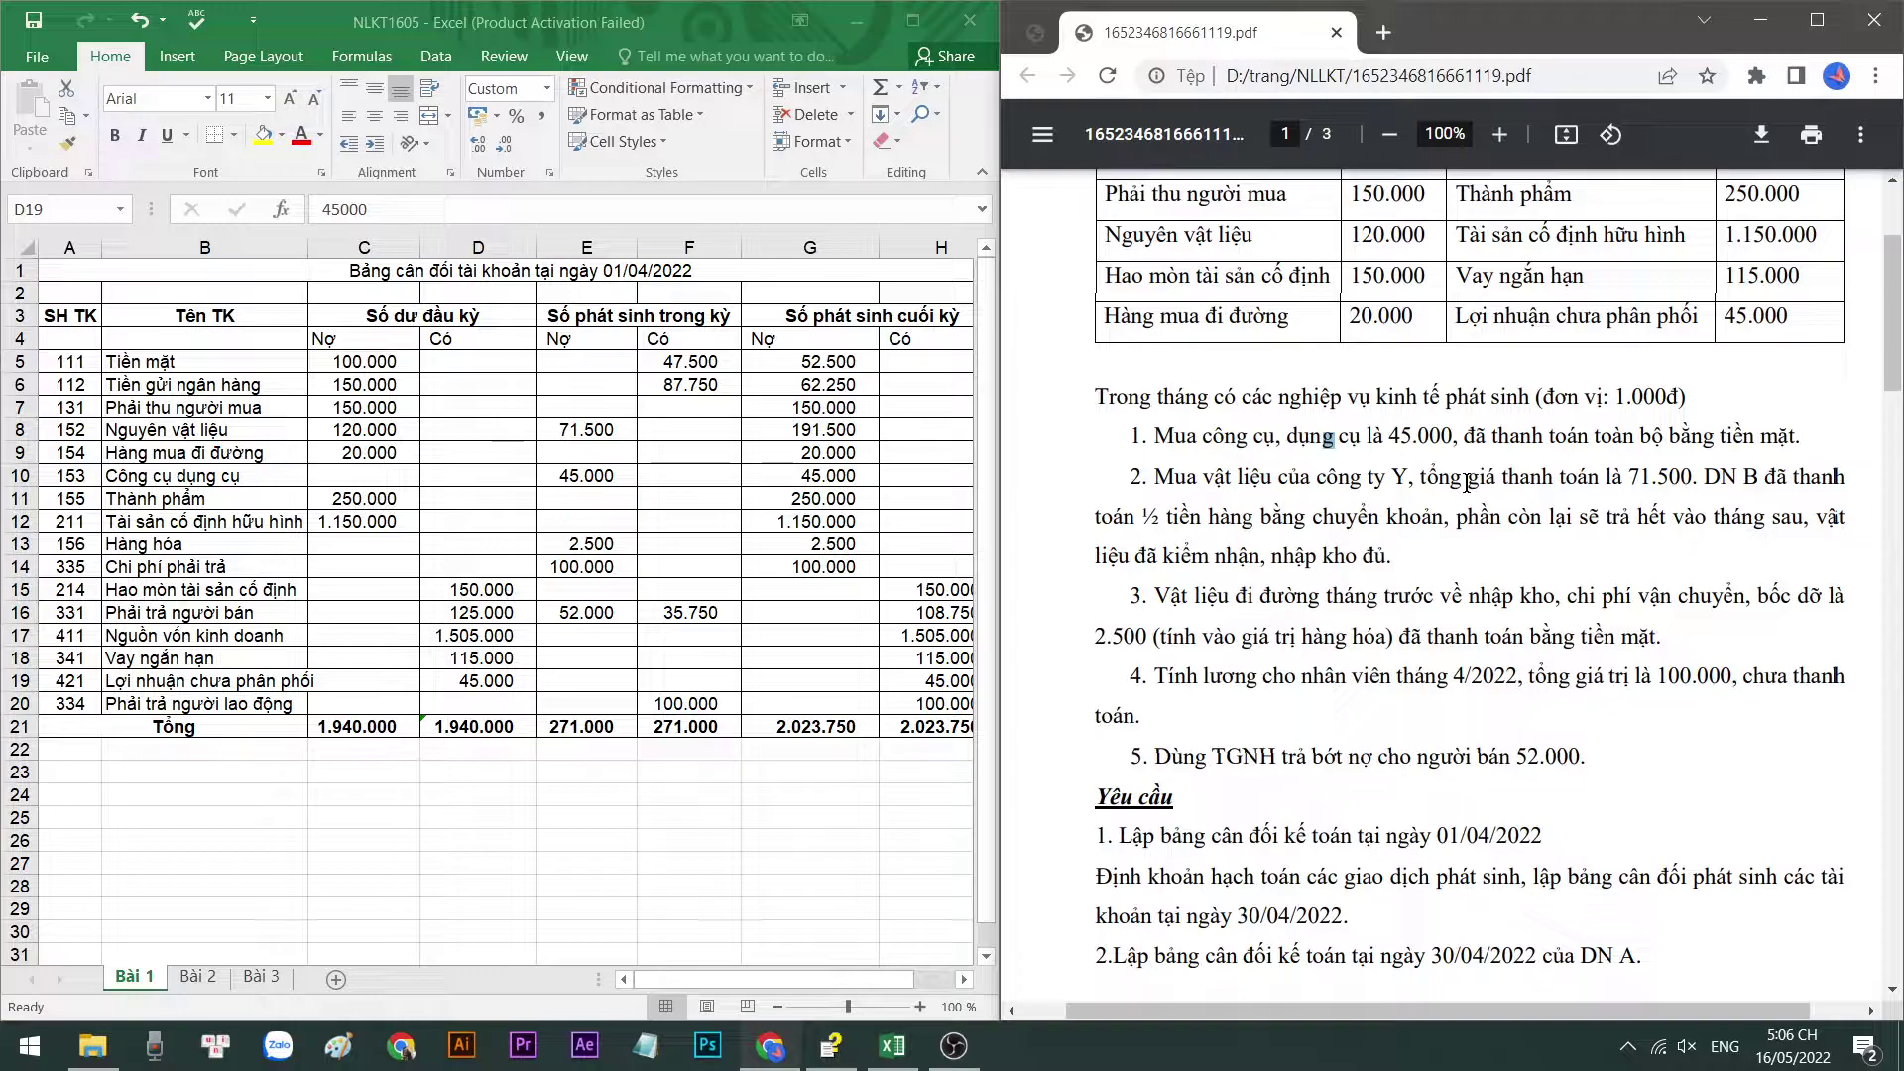
scroll(1458, 525, "up", 2)
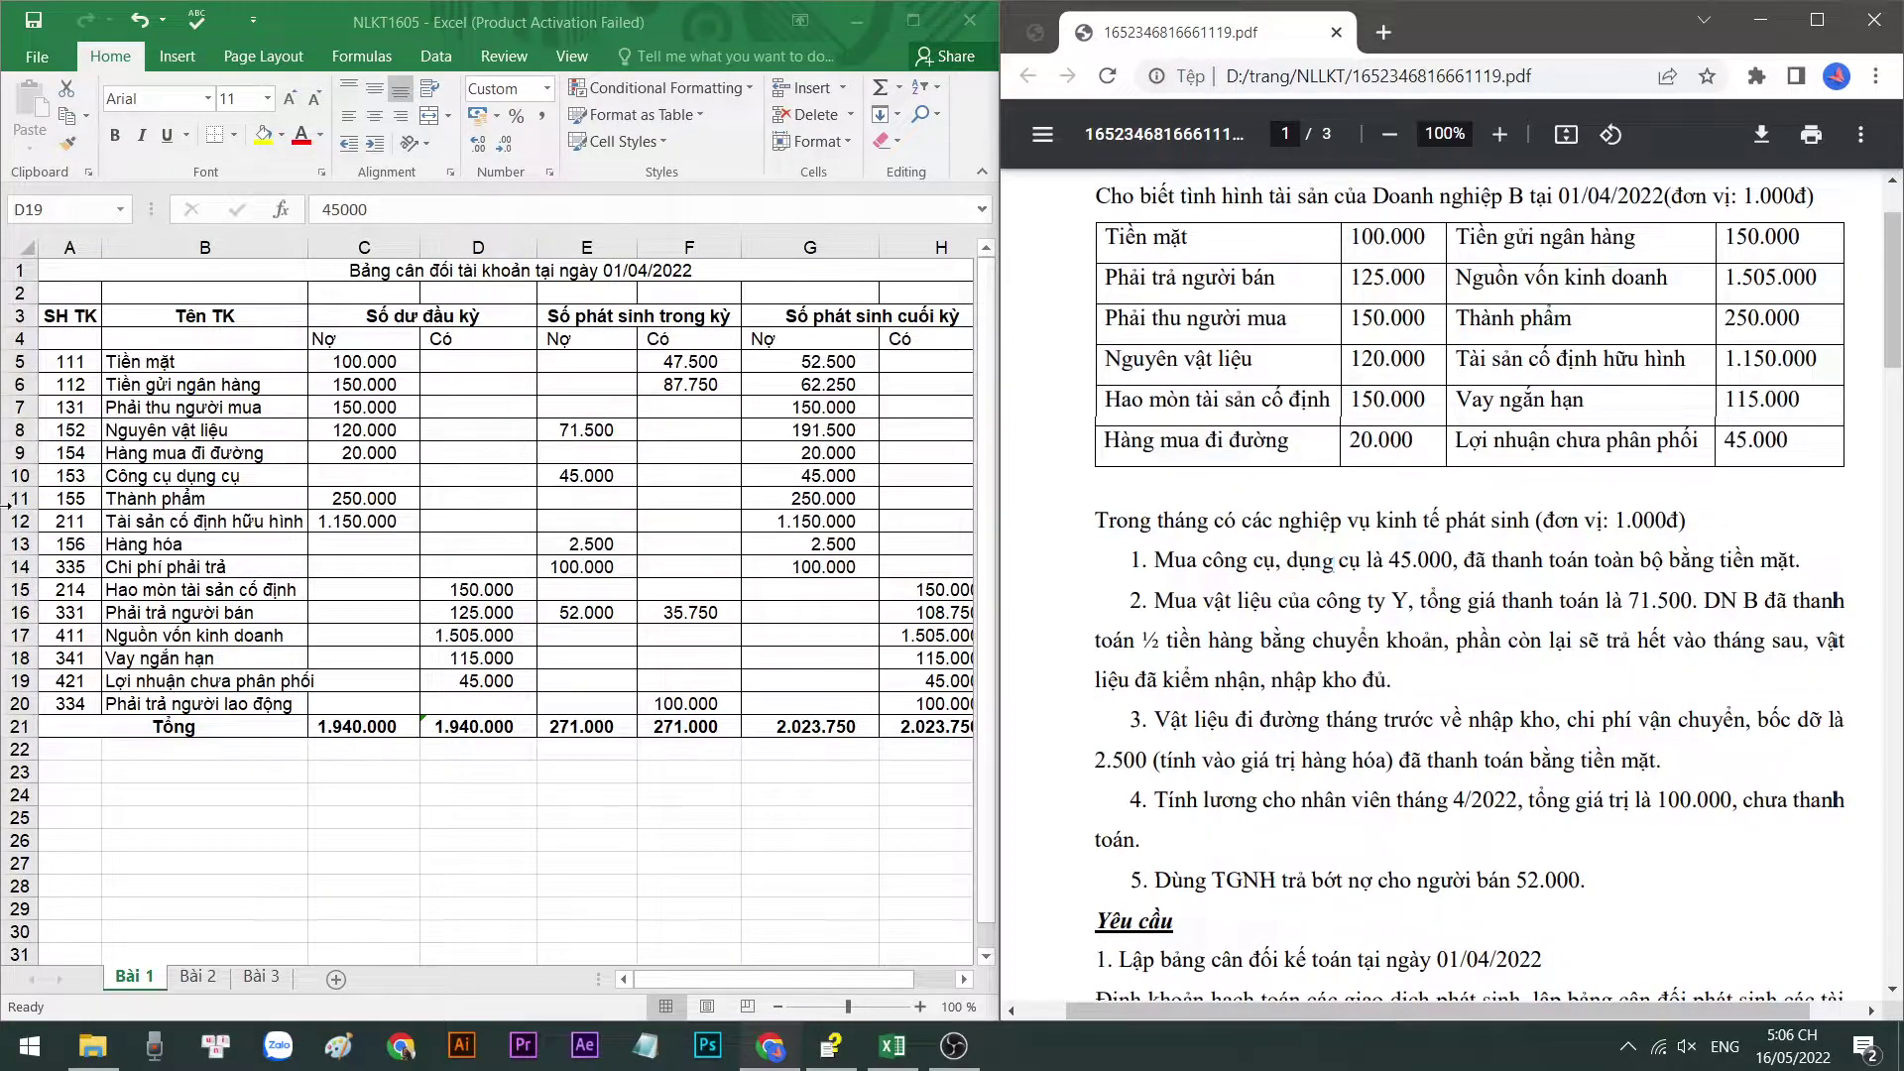
left_click(40, 476)
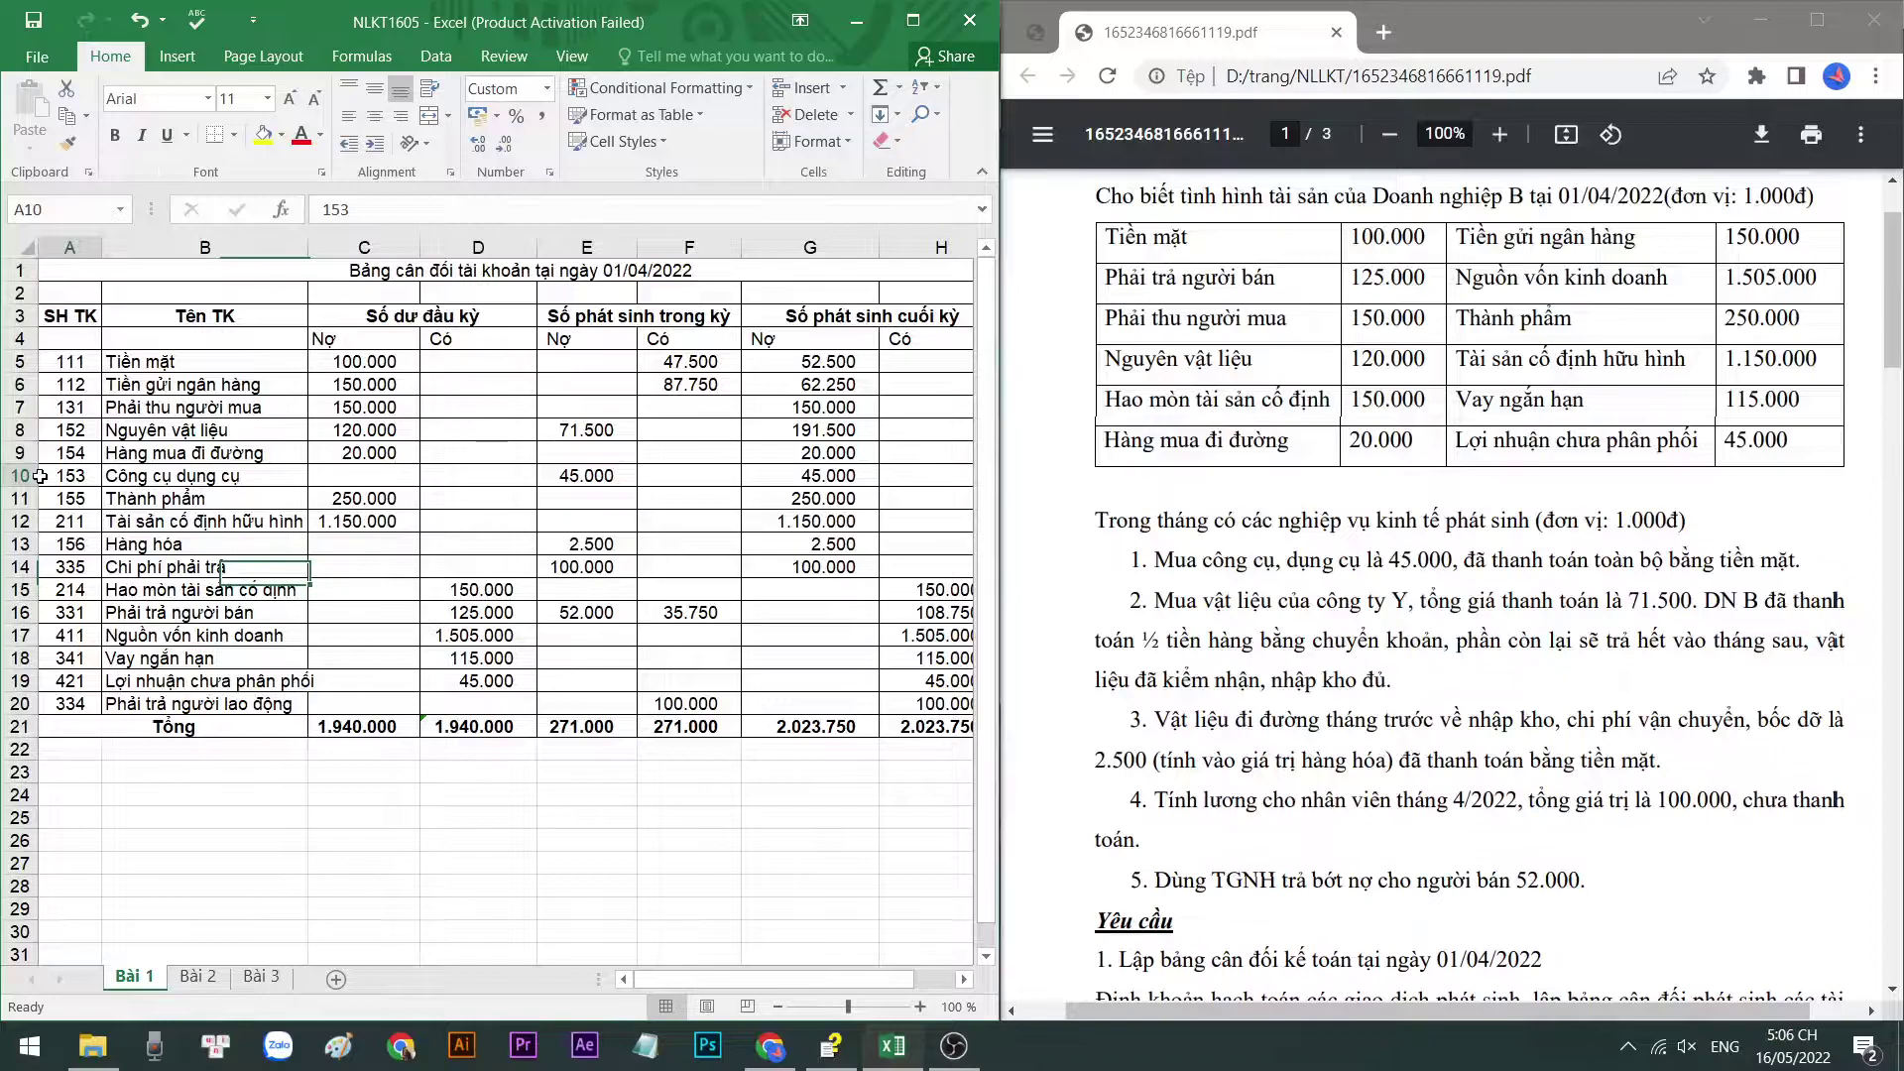
left_click(14, 476)
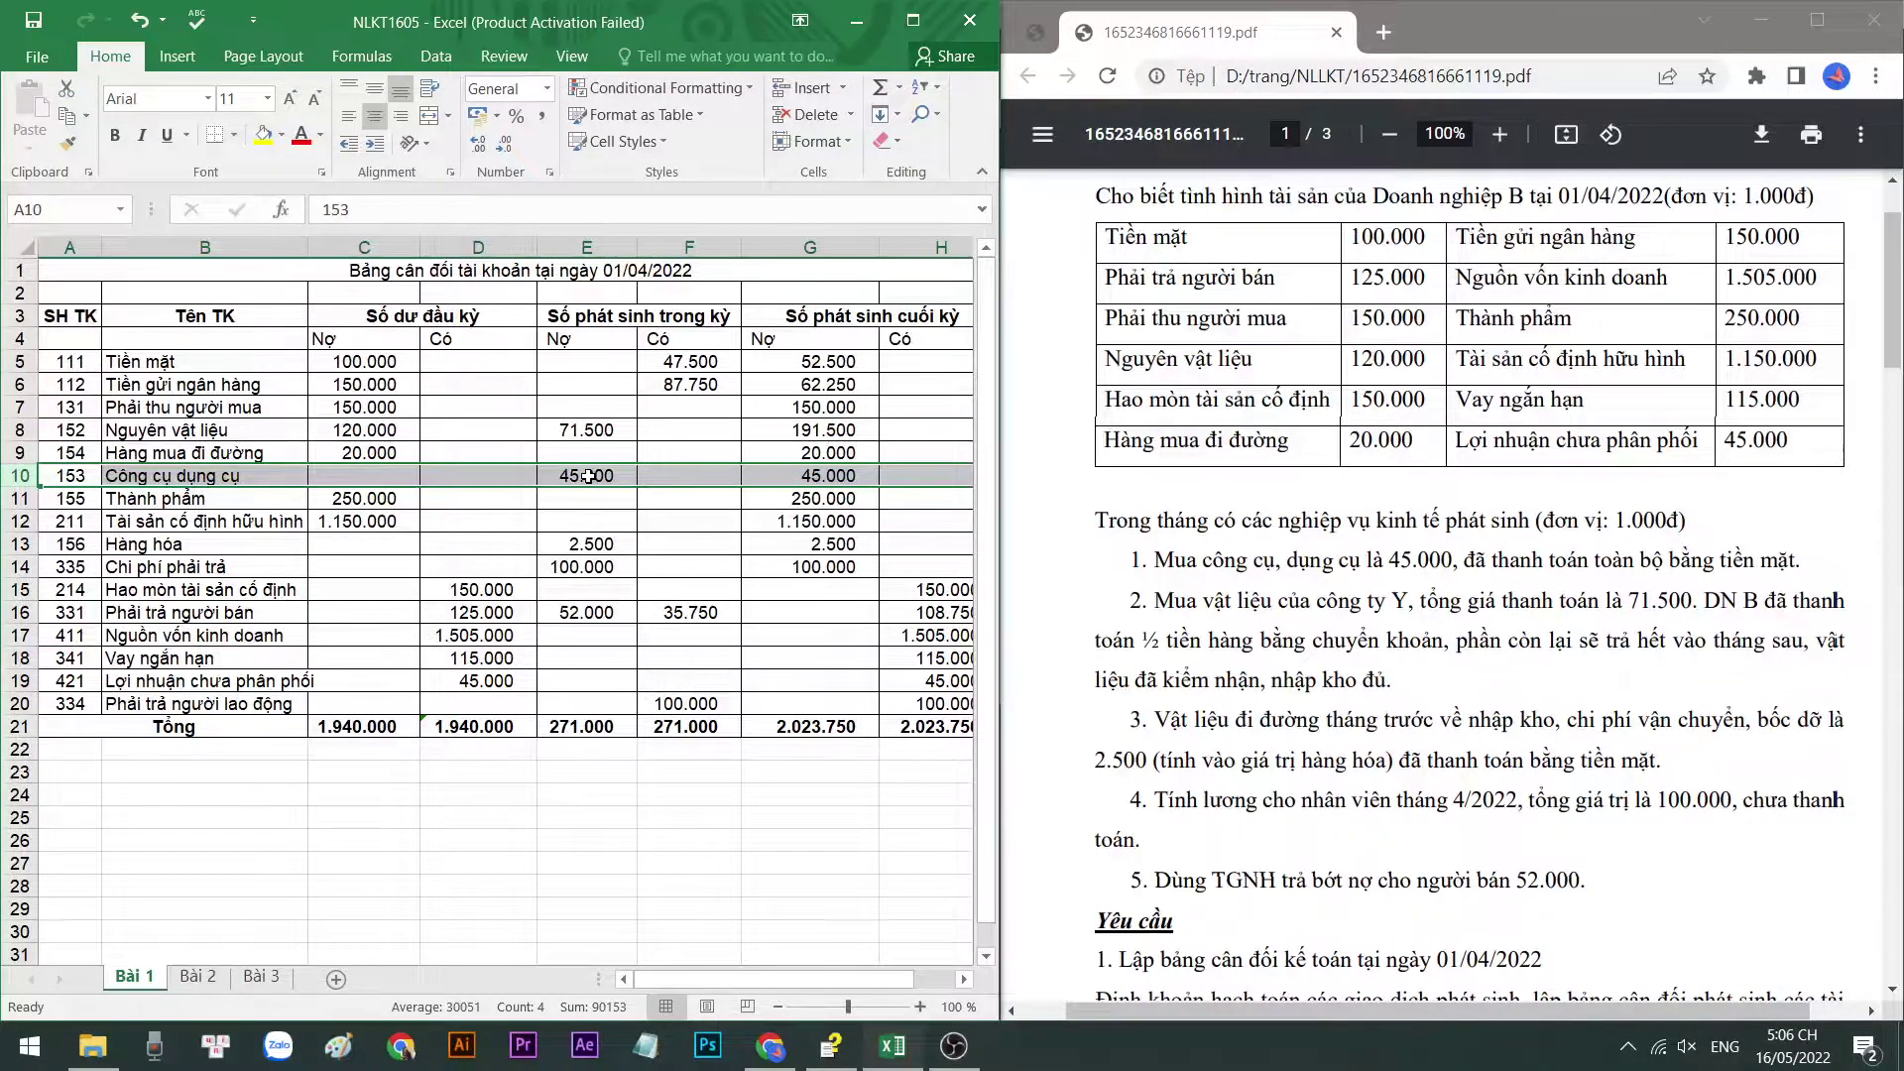
Re-enter the Tiền mặt credit movement in F5 as =45000+2500, consulting the transactions in the PDF
left_click(693, 352)
type("=45000+")
left_click(690, 429)
type("2500")
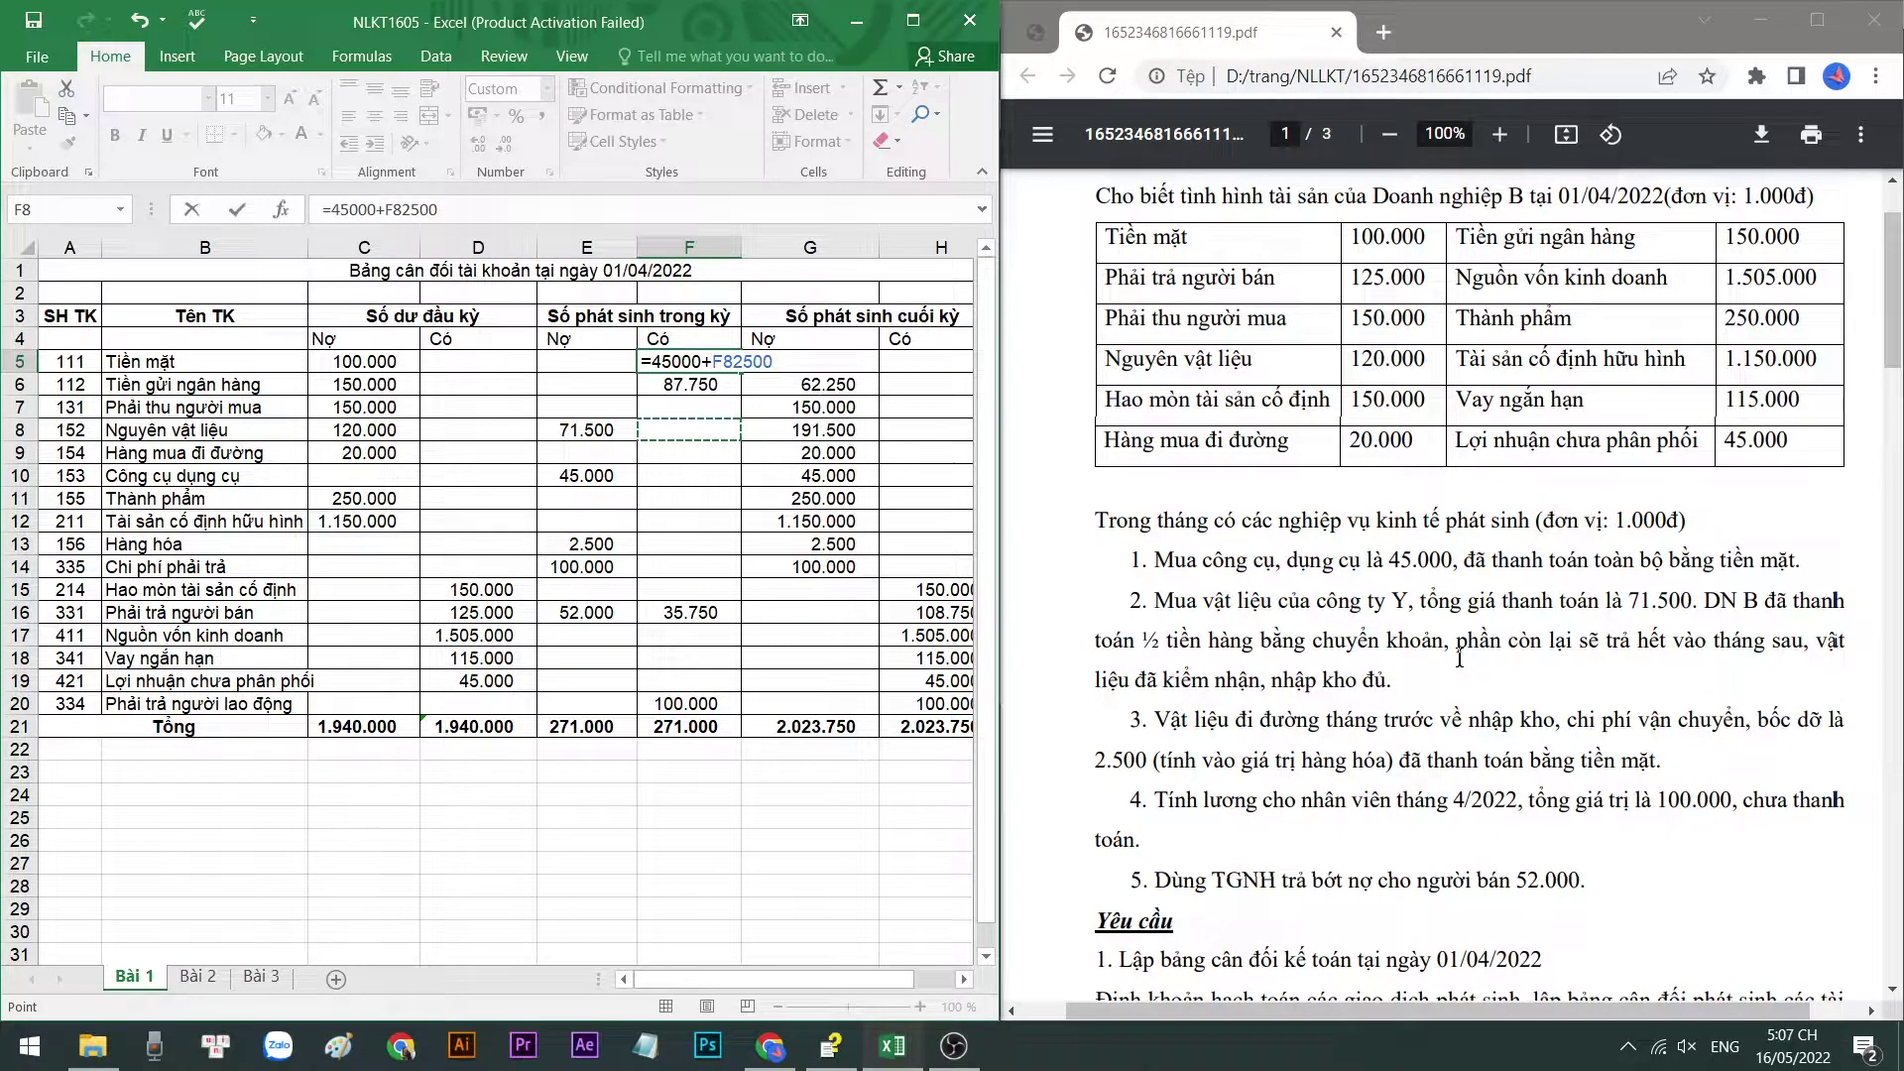
scroll(1458, 660, "down", 1)
left_click_drag(1155, 476, 1574, 500)
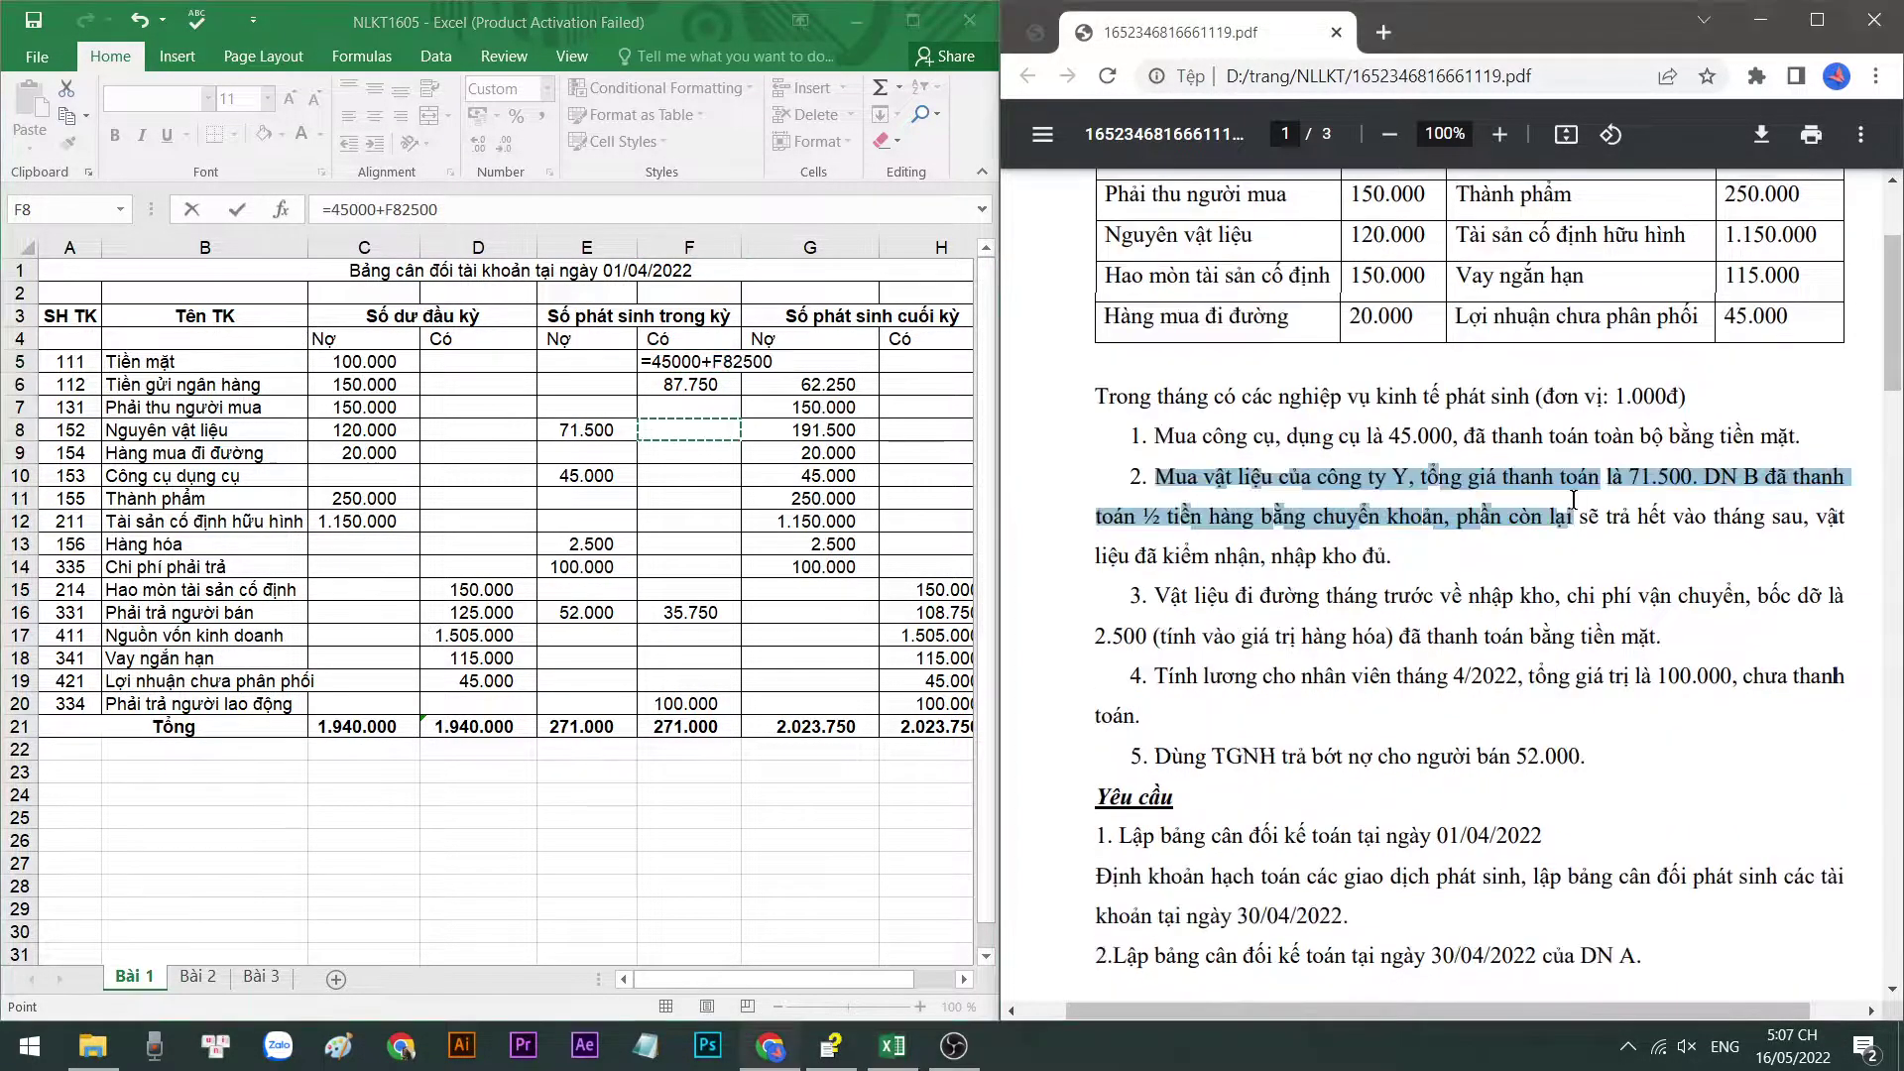
left_click(1492, 477)
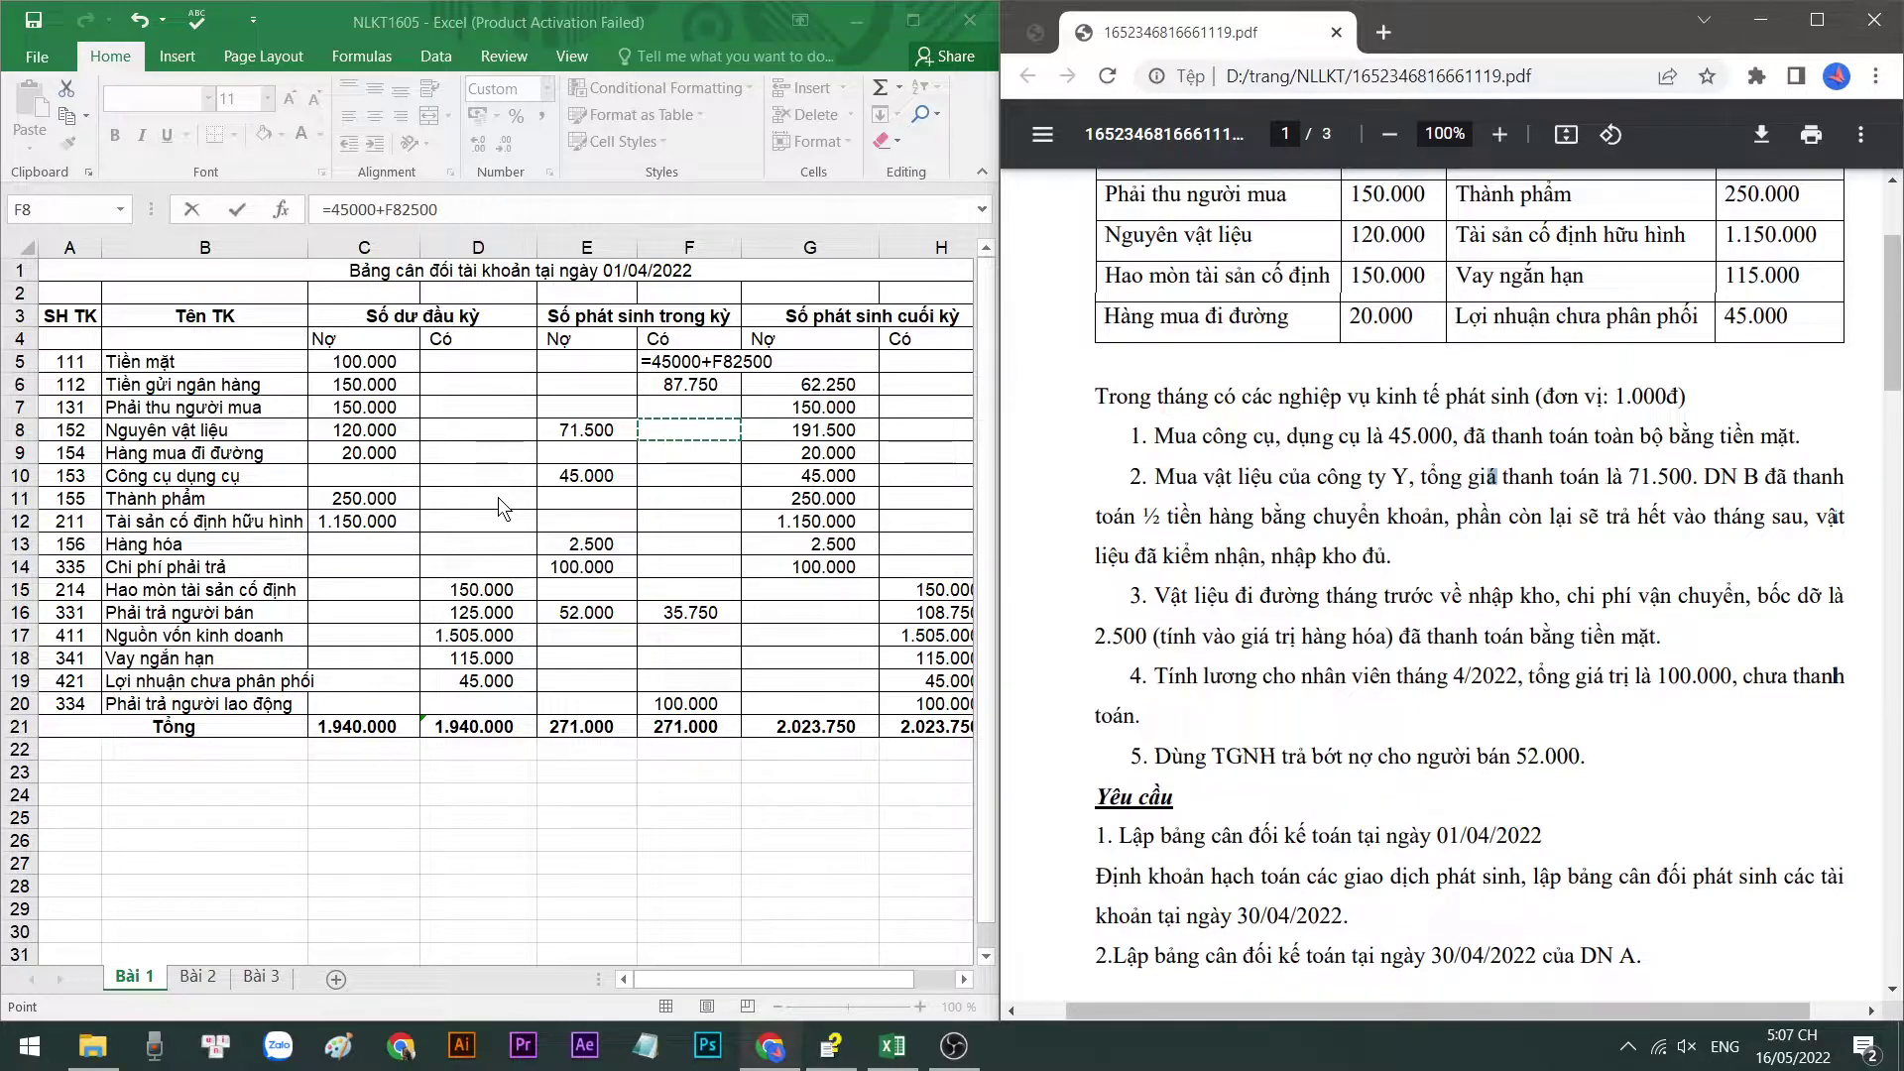
left_click(450, 878)
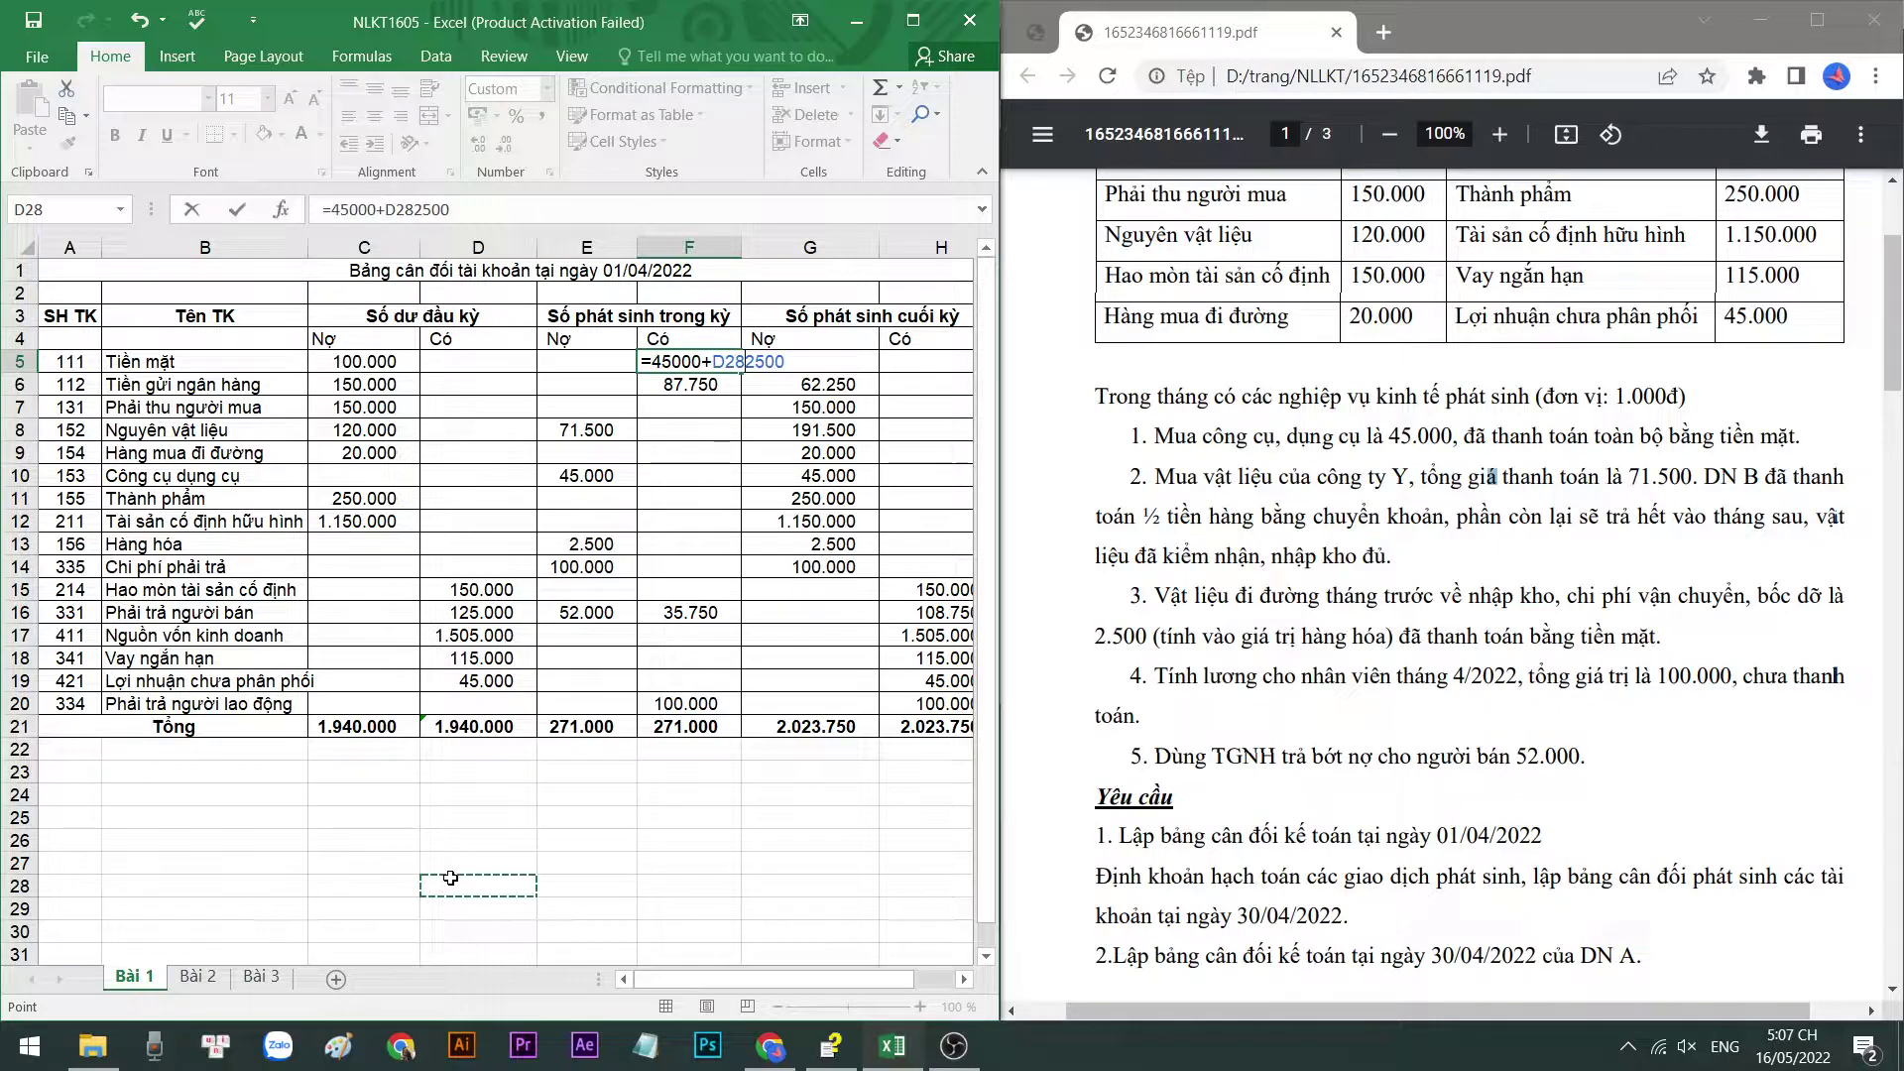
key("BackSpace")
key("BackSpace")
key("BackSpace")
key("Return")
Check transaction 2 against the credit movements of Tiền gửi ngân hàng in F6 and Phải trả người bán in F16
left_click(1272, 532)
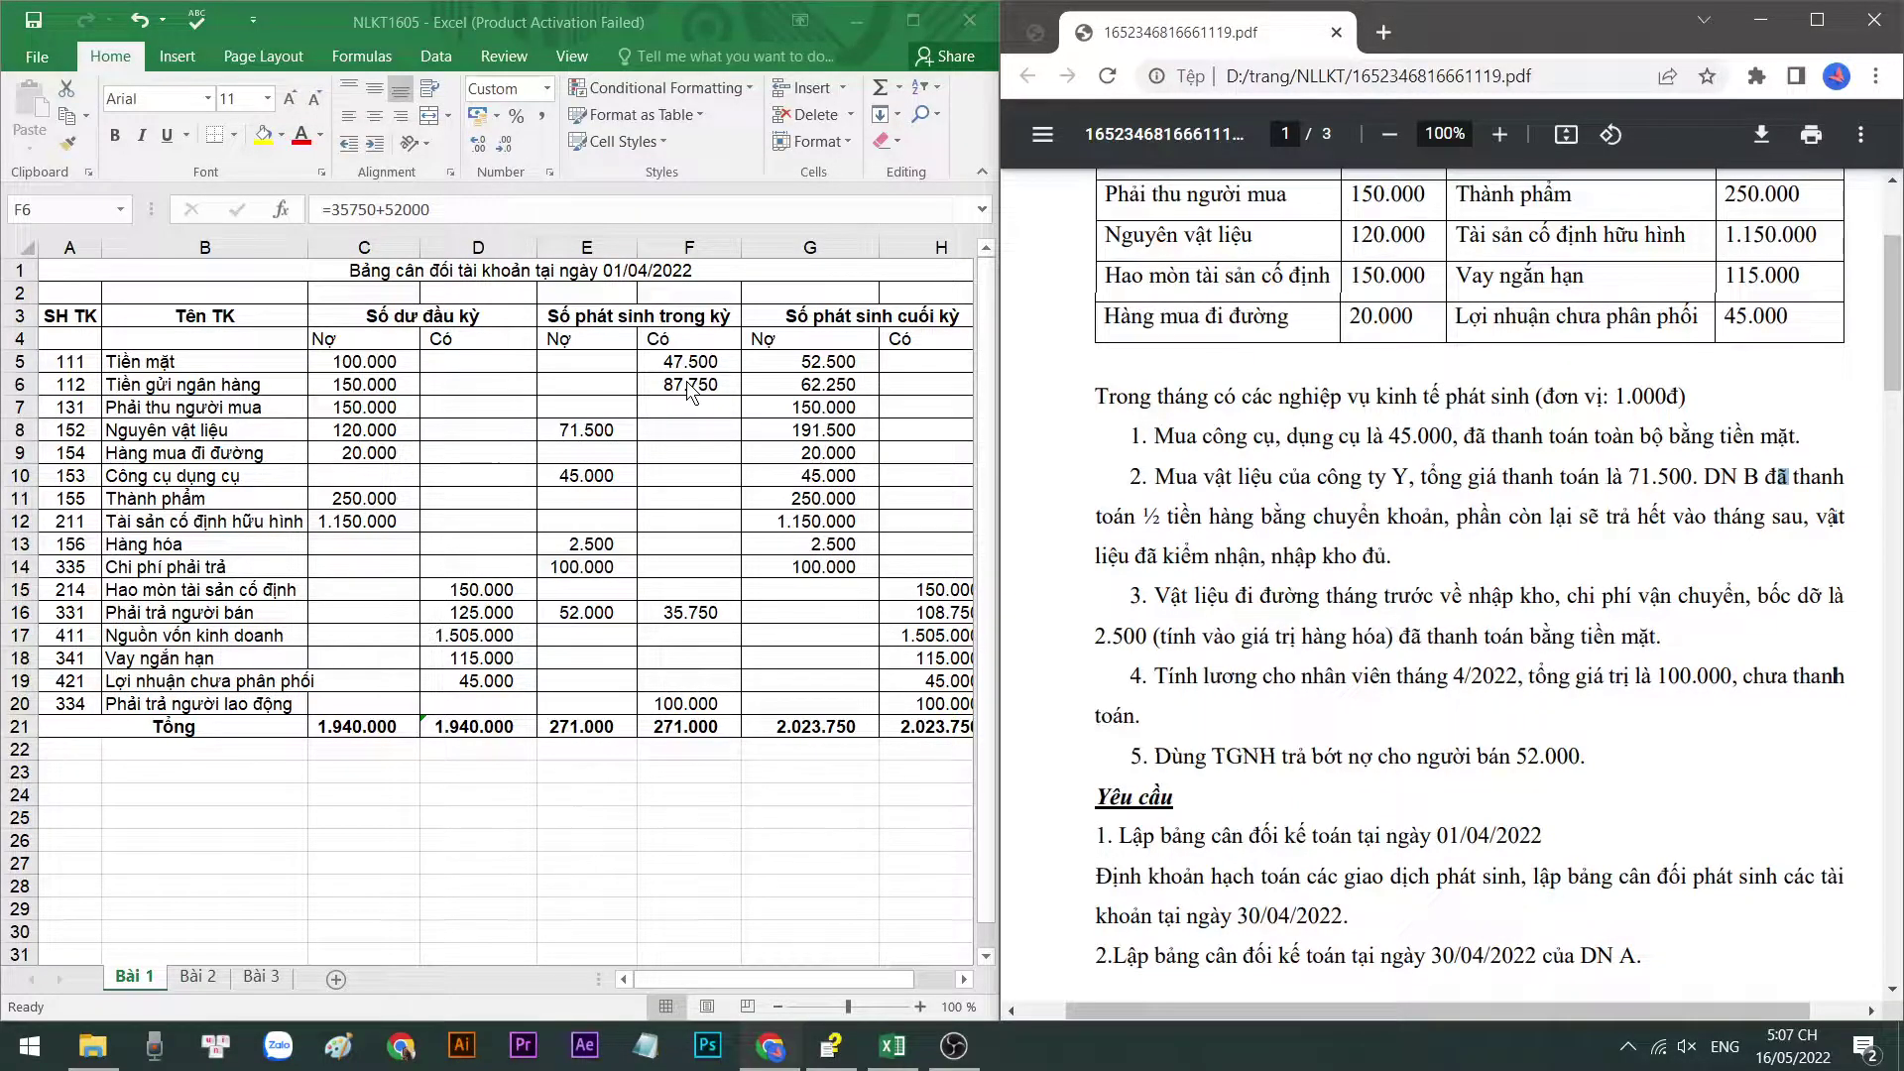
key("Down")
key("Down")
key("Down")
key("Down")
key("Down")
key("Down")
key("Down")
key("Down")
key("Down")
key("Down")
scroll(1183, 526, "down", 1)
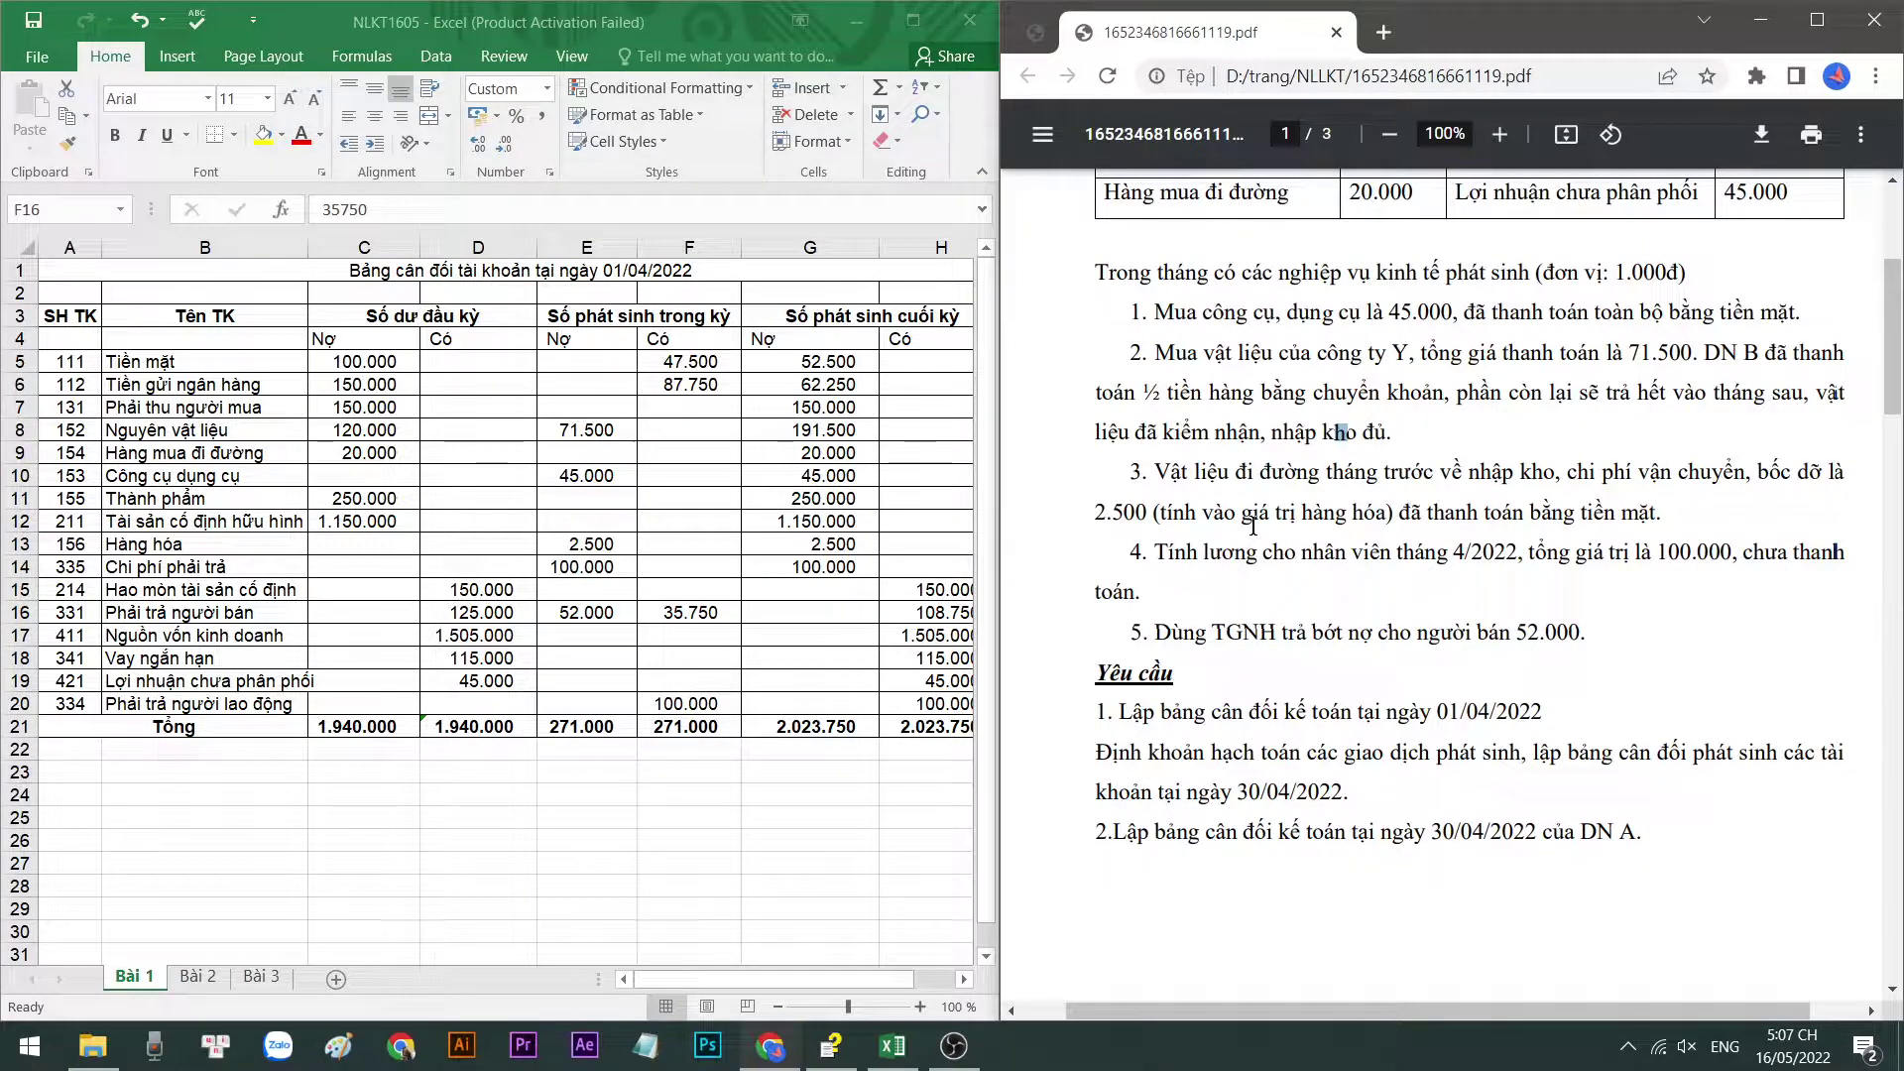
Check transactions 3 to 5 against the Hàng hóa, Chi phí phải trả and Phải trả người bán movements and the formula in F6
left_click(610, 542)
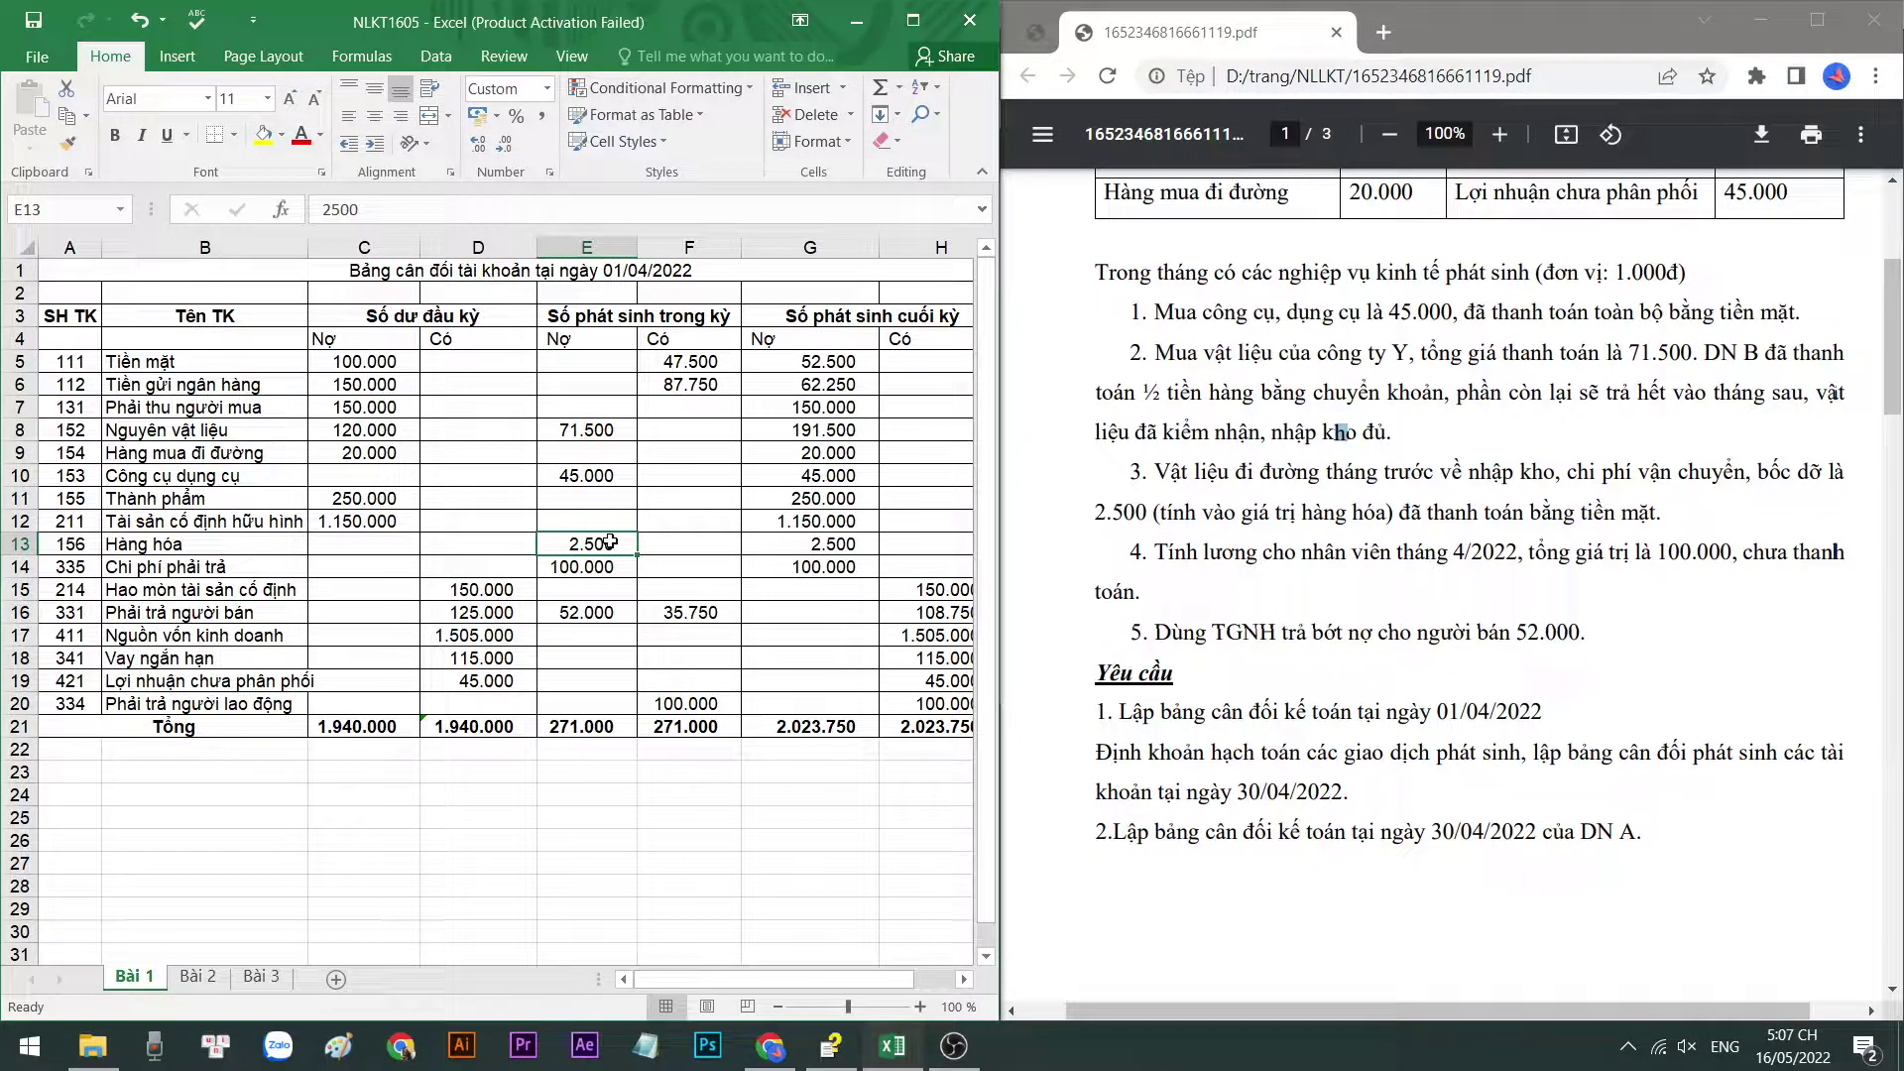
left_click(1468, 631)
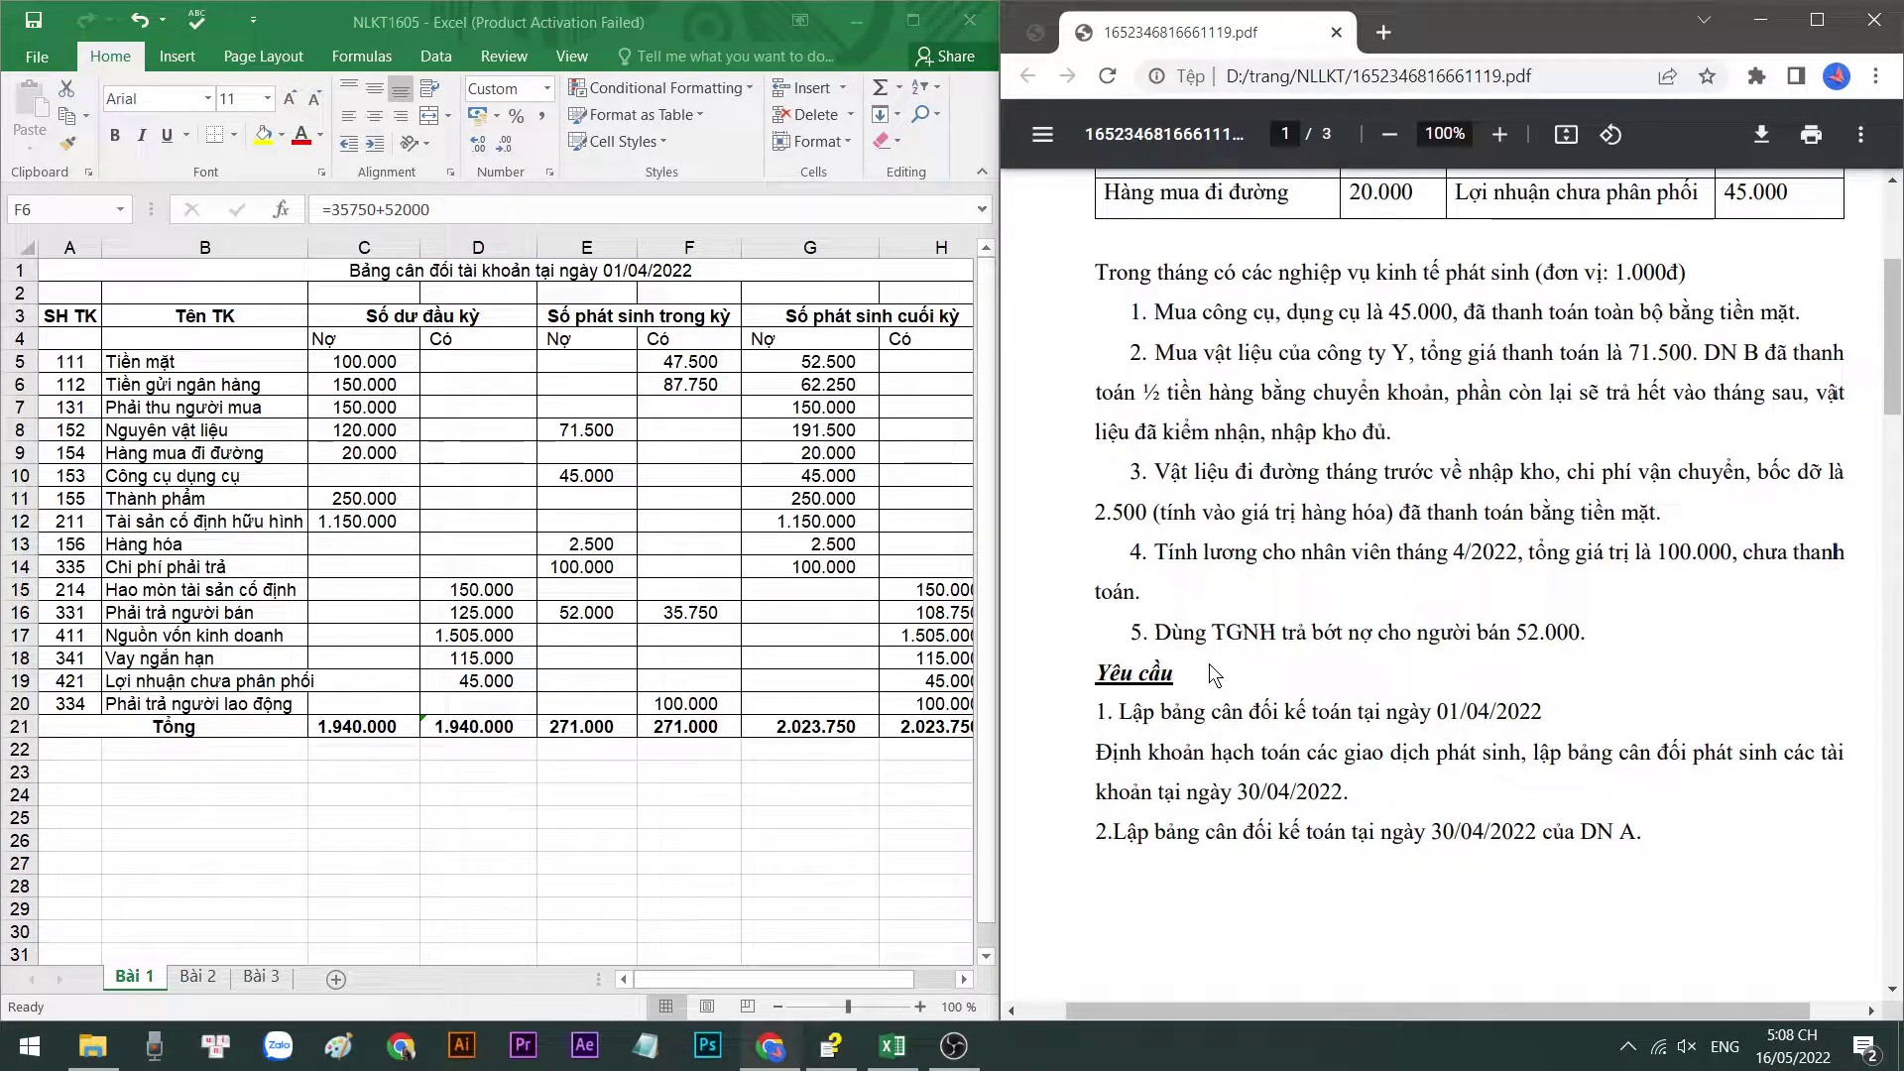
left_click(586, 567)
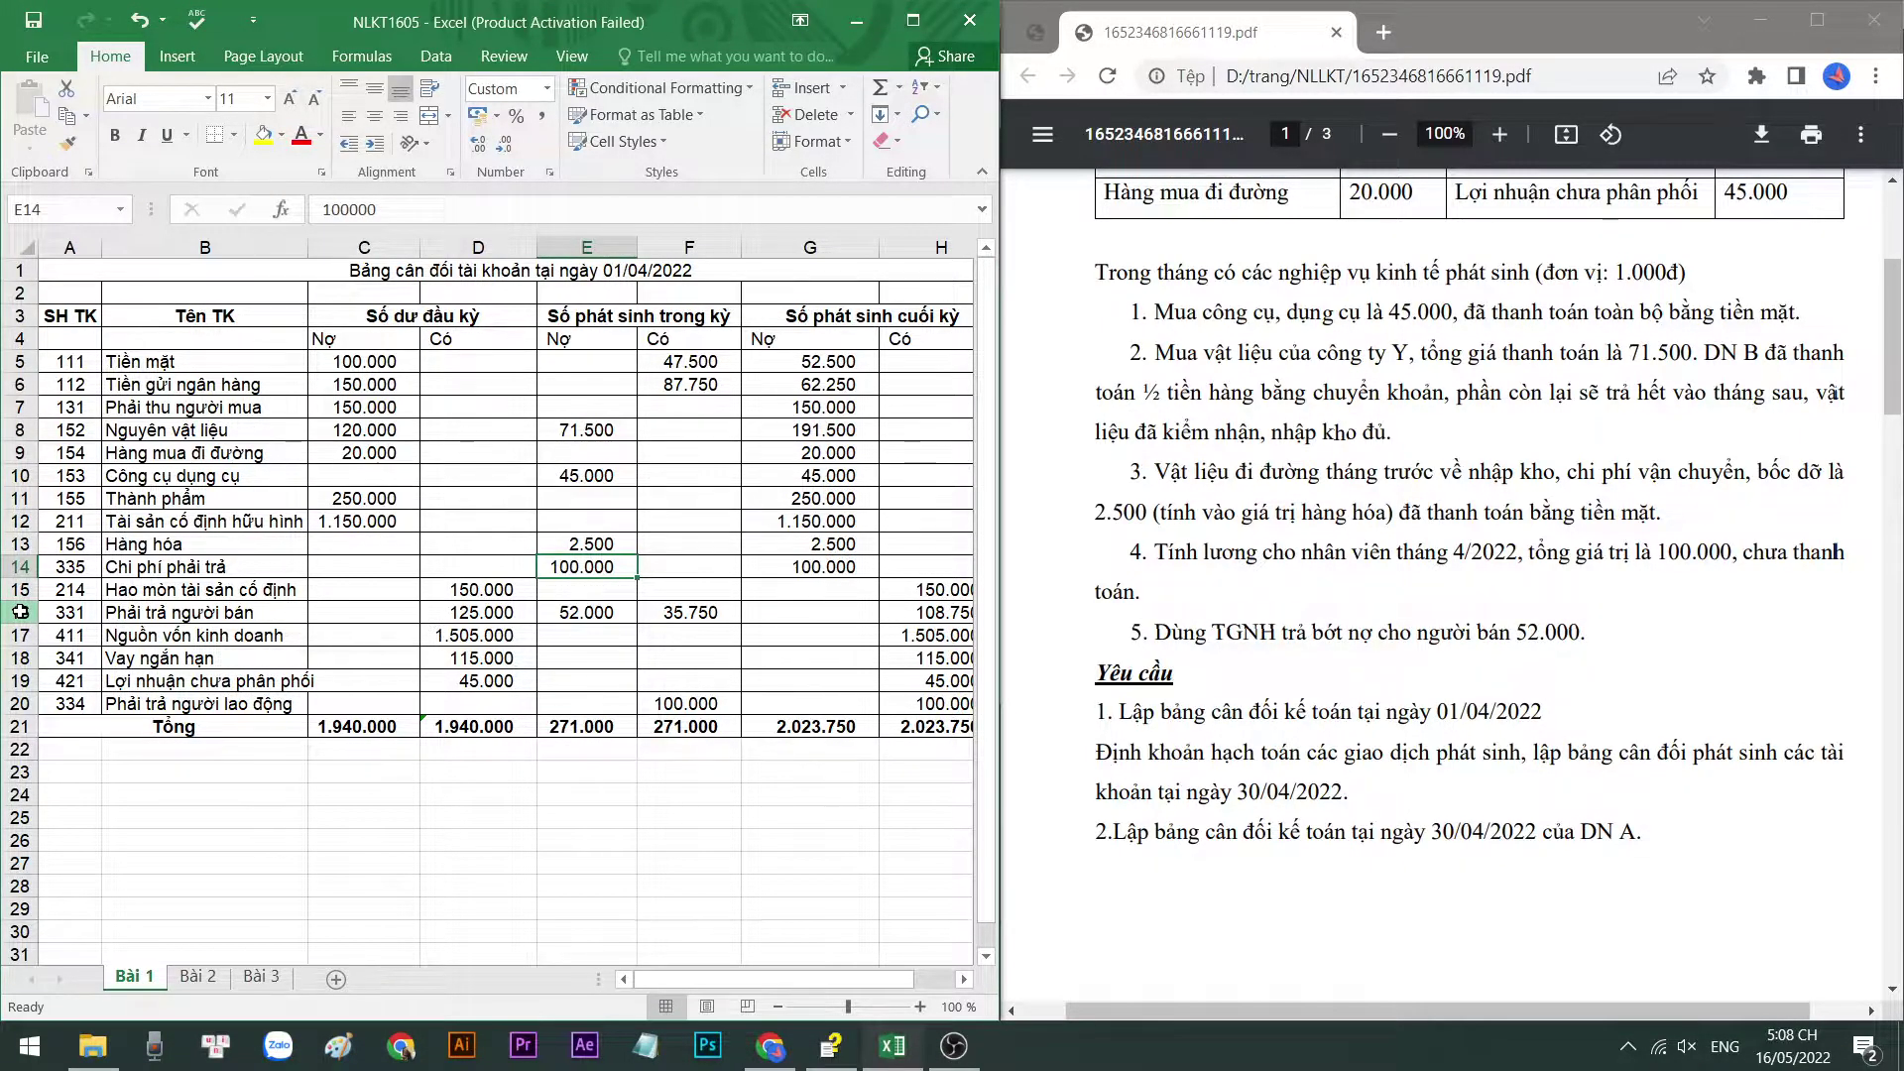
left_click(20, 612)
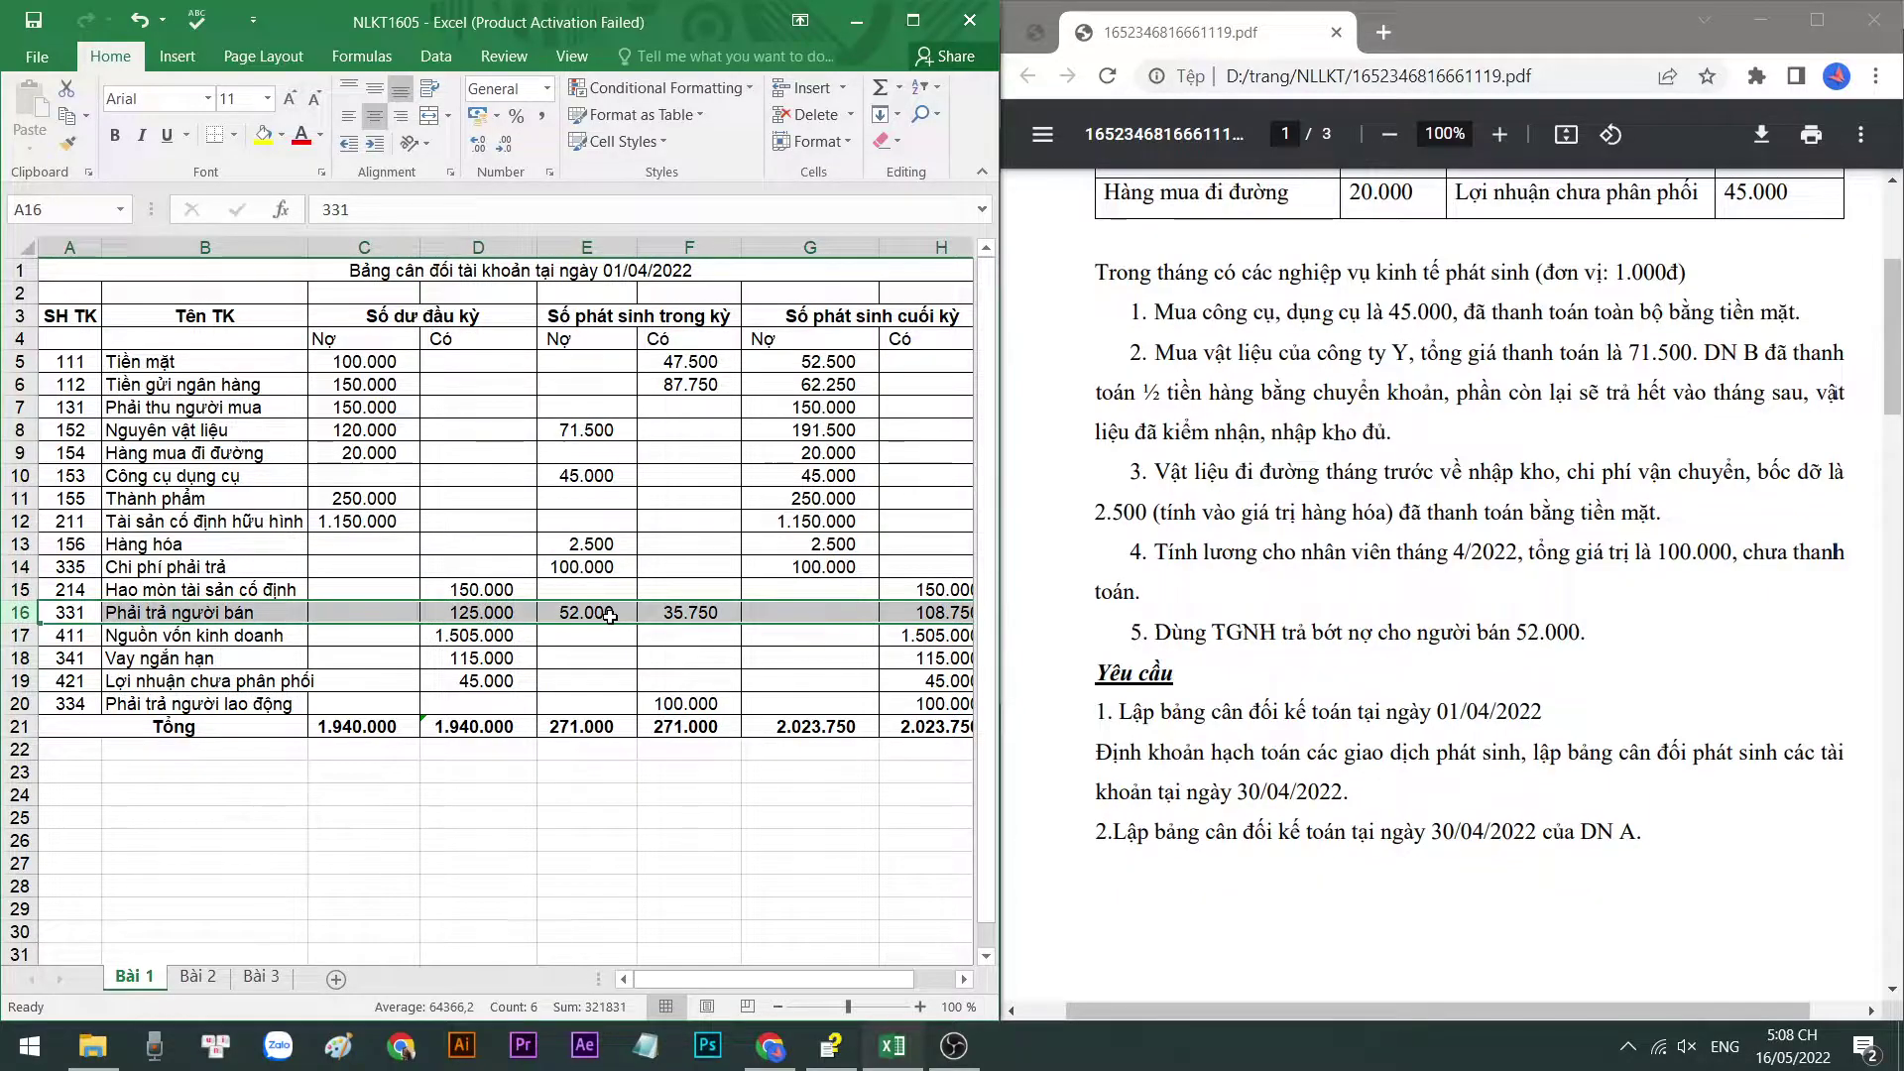
double_click(688, 389)
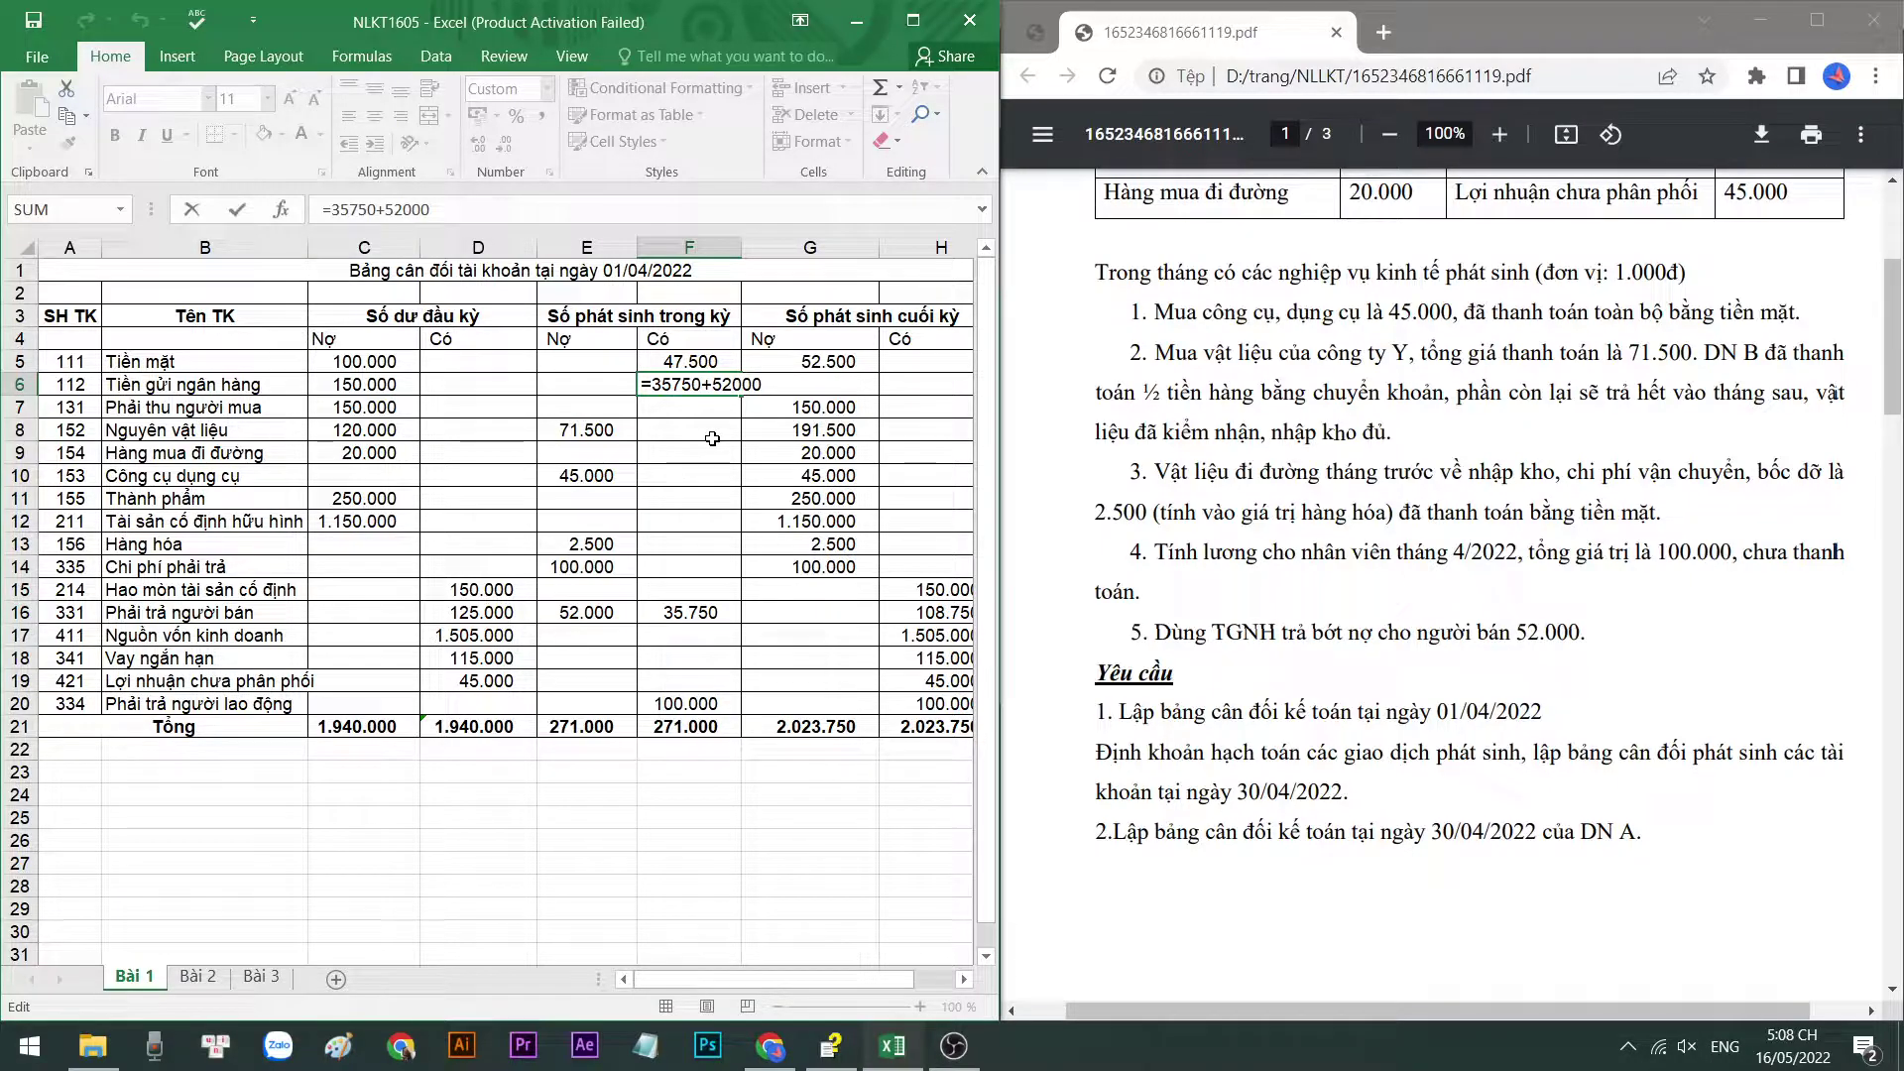
left_click(712, 438)
Read through the Bài tập 2 opening balances, transactions and requirements in the PDF beside sheet Bài 2
scroll(712, 438, "right", 1)
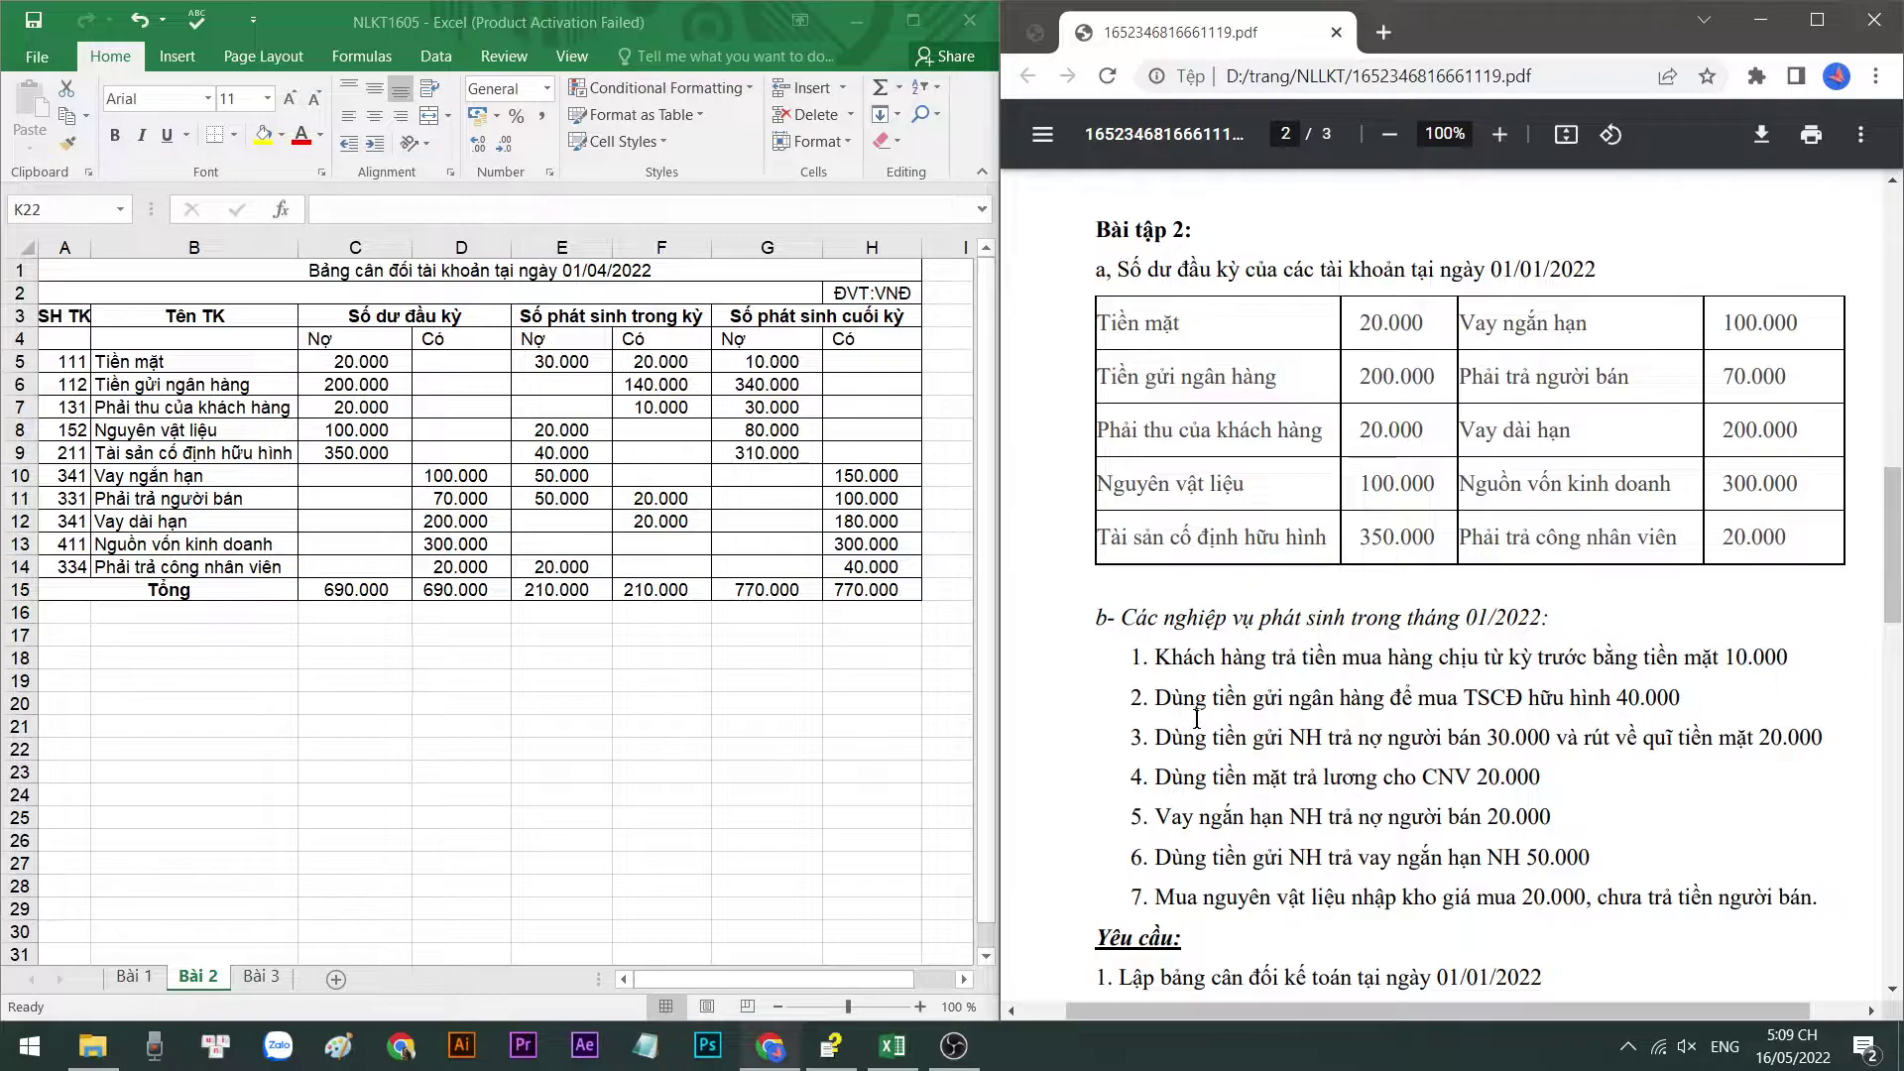
scroll(1197, 718, "down", 3)
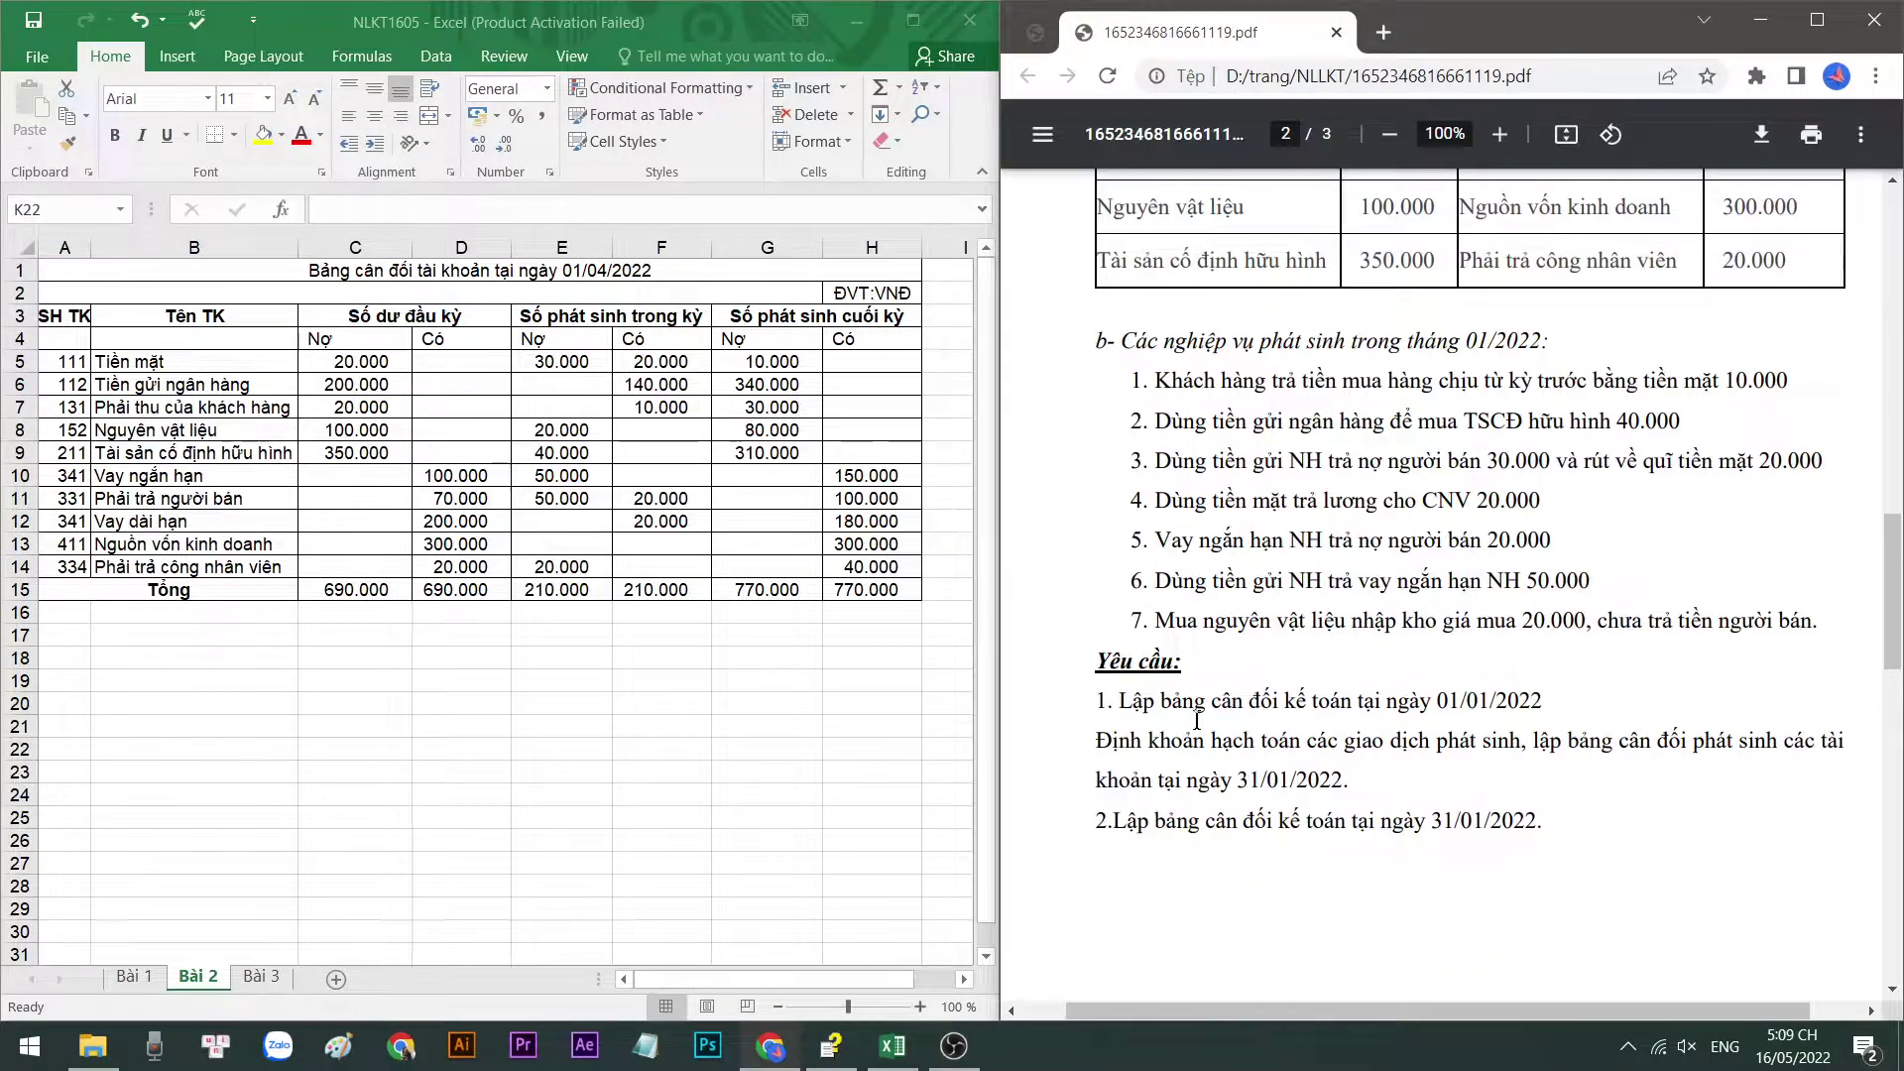
scroll(1197, 721, "up", 1)
scroll(1197, 720, "up", 3)
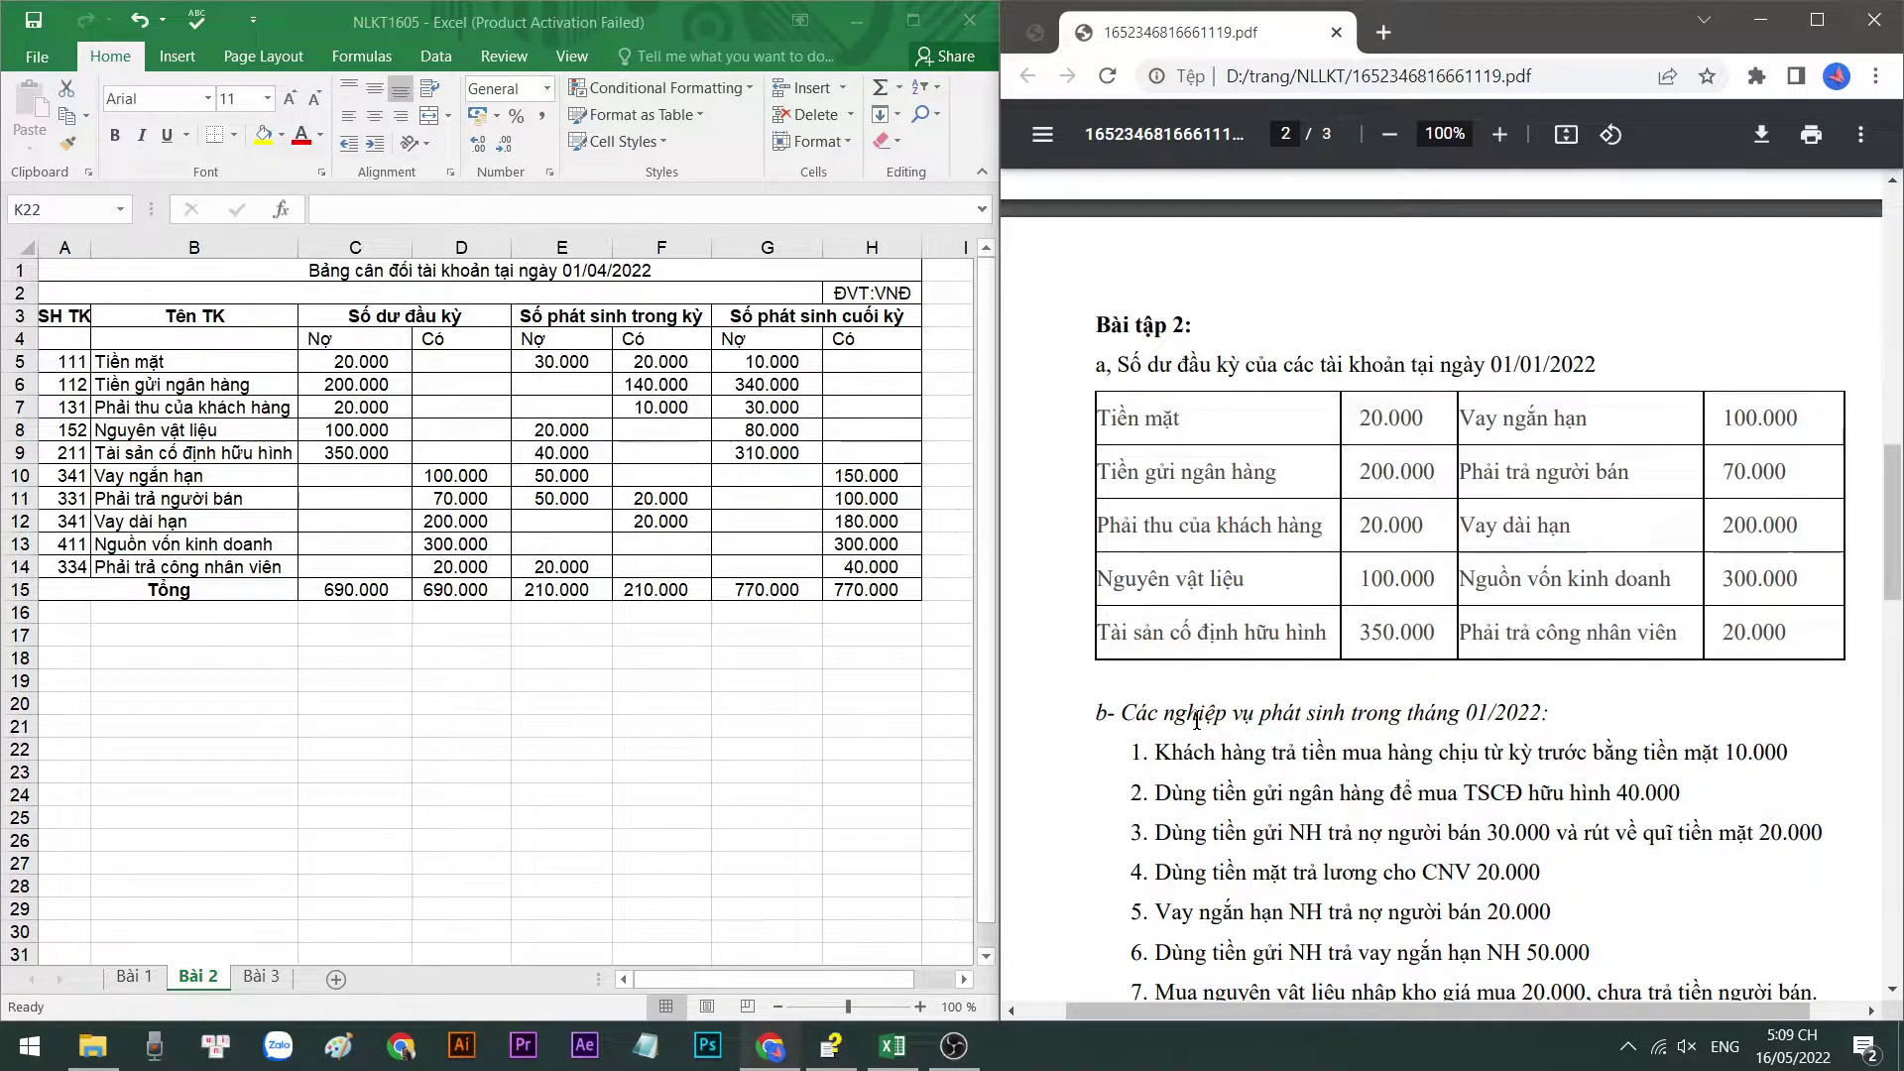
scroll(1197, 721, "down", 2)
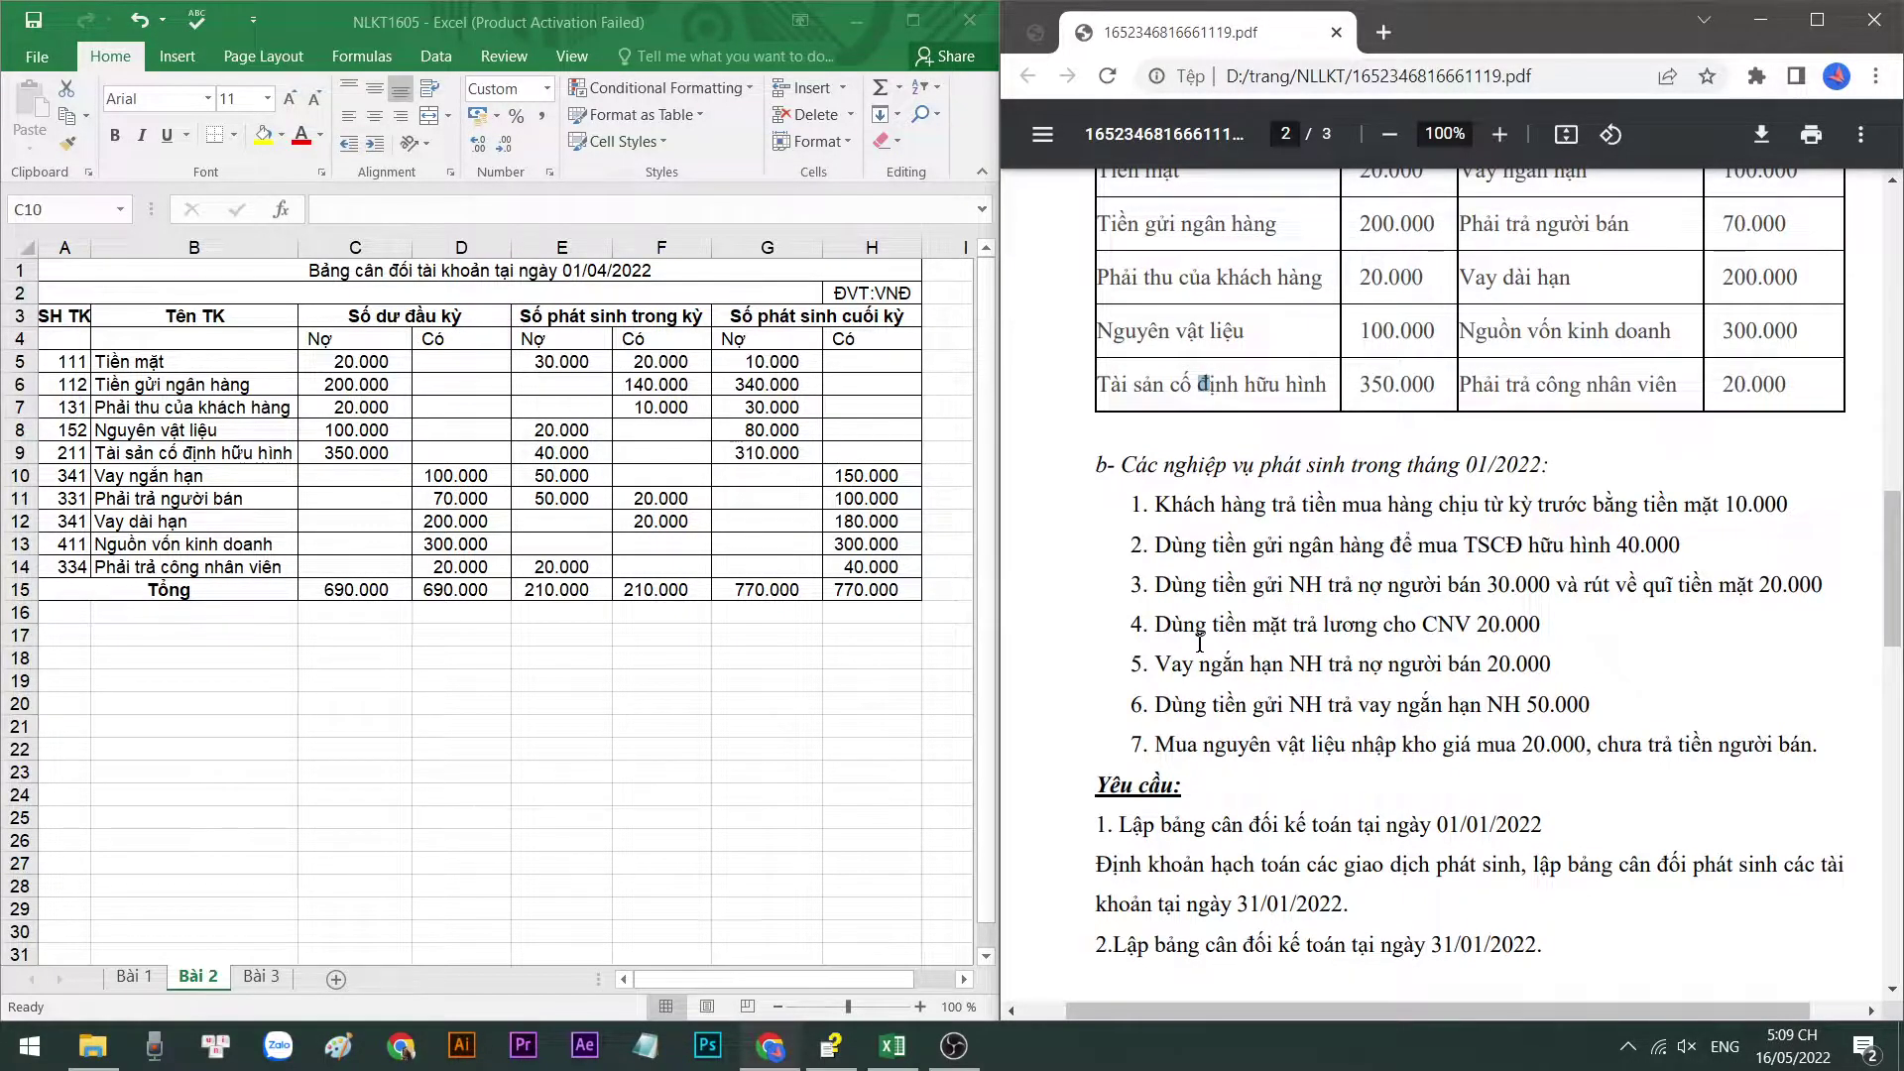
Compare transaction 2 and the supplier payments with the debit movements in E9 and E11 of sheet Bài 2
left_click(1271, 541)
triple_click(1271, 540)
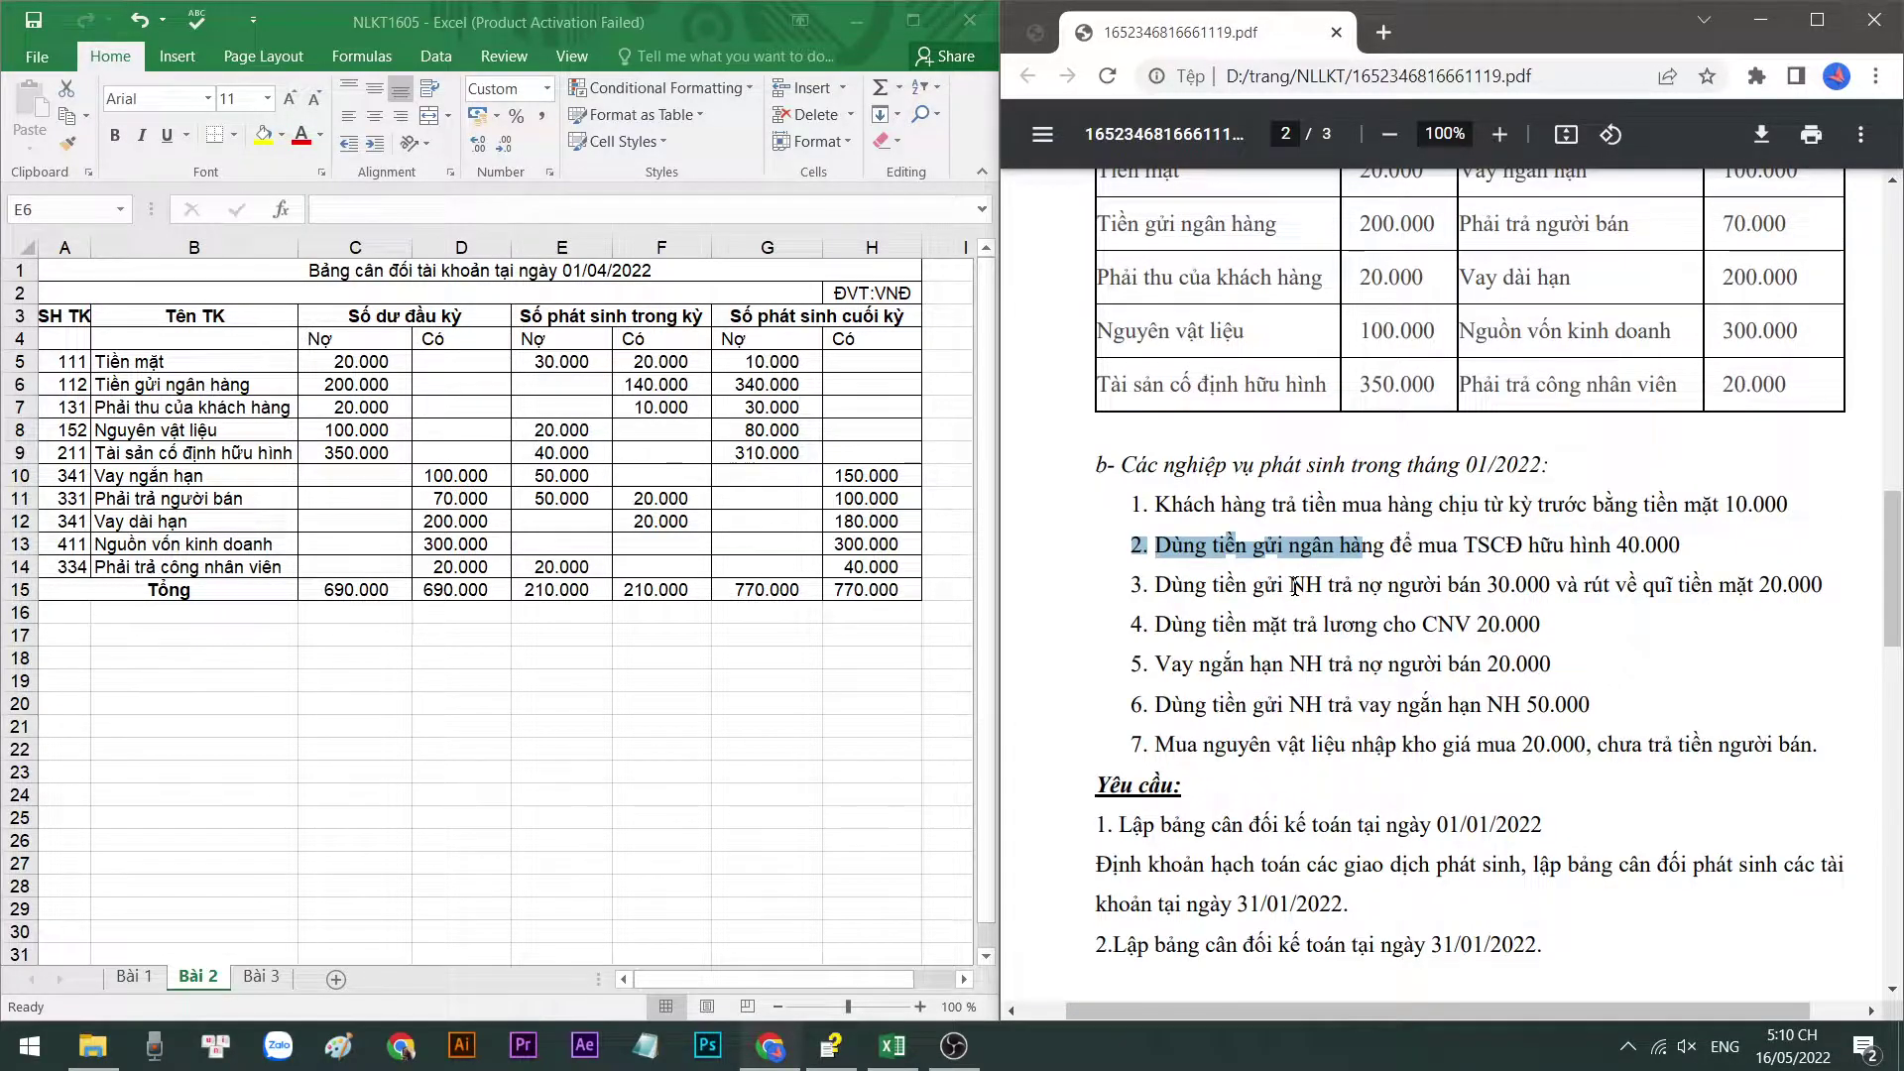
left_click(564, 456)
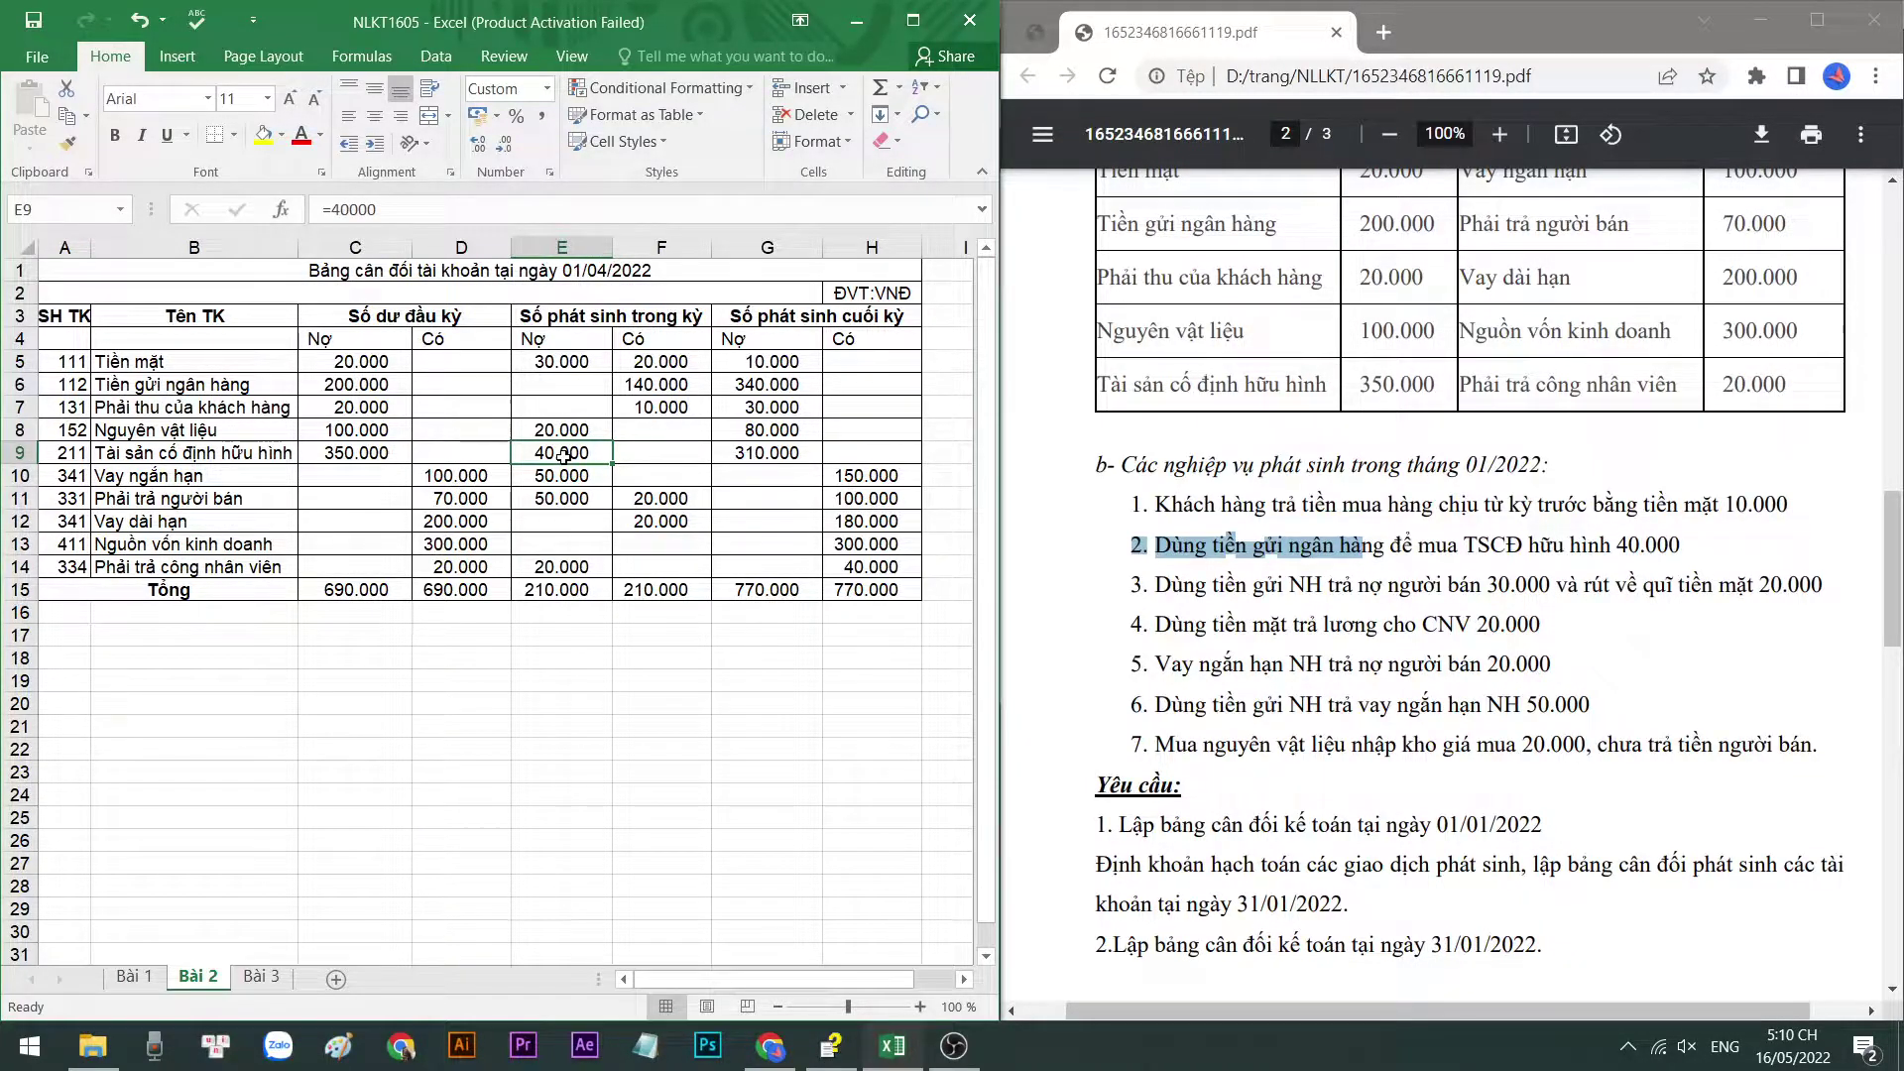
key("Down")
key("Down")
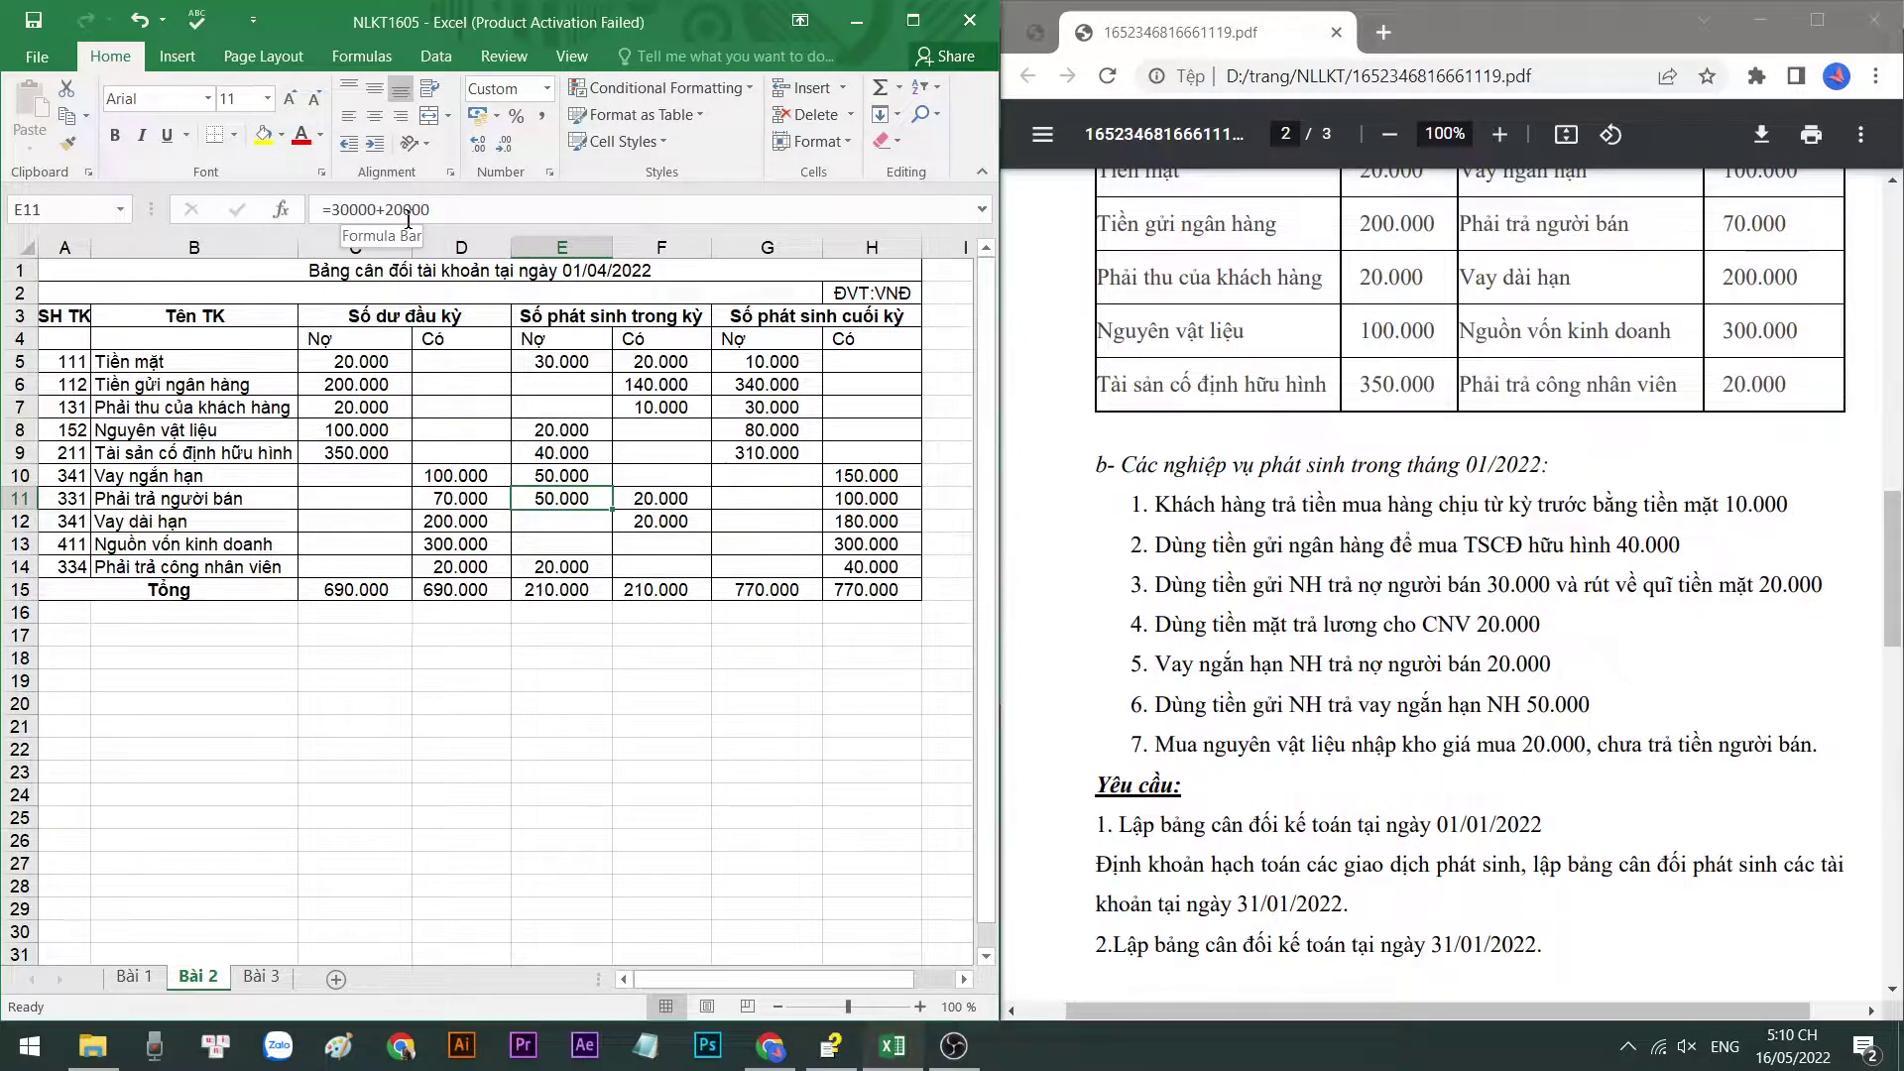
Check the remaining transactions against the credit movements of Tiền mặt in F5 and Tiền gửi ngân hàng in F6 on sheet Bài 2
left_click(1016, 336)
scroll(1016, 336, "down", 1)
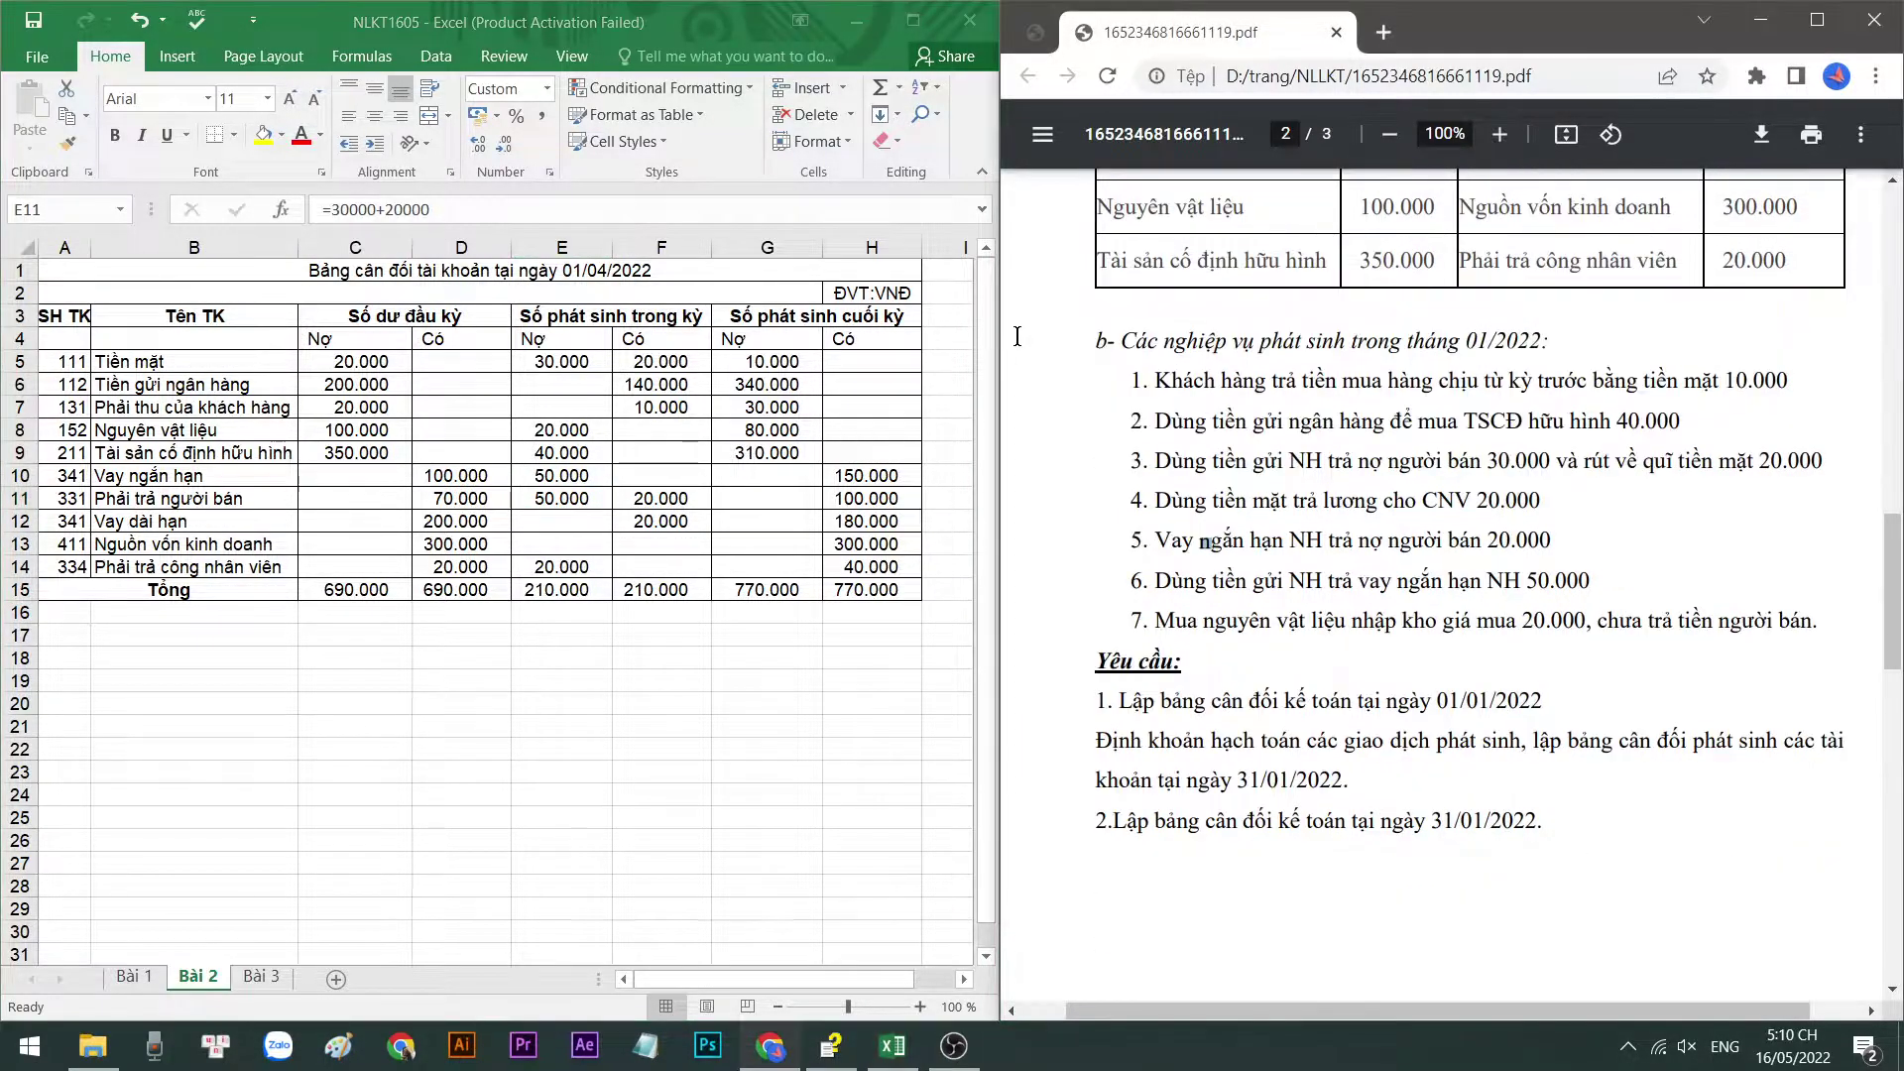
left_click(653, 360)
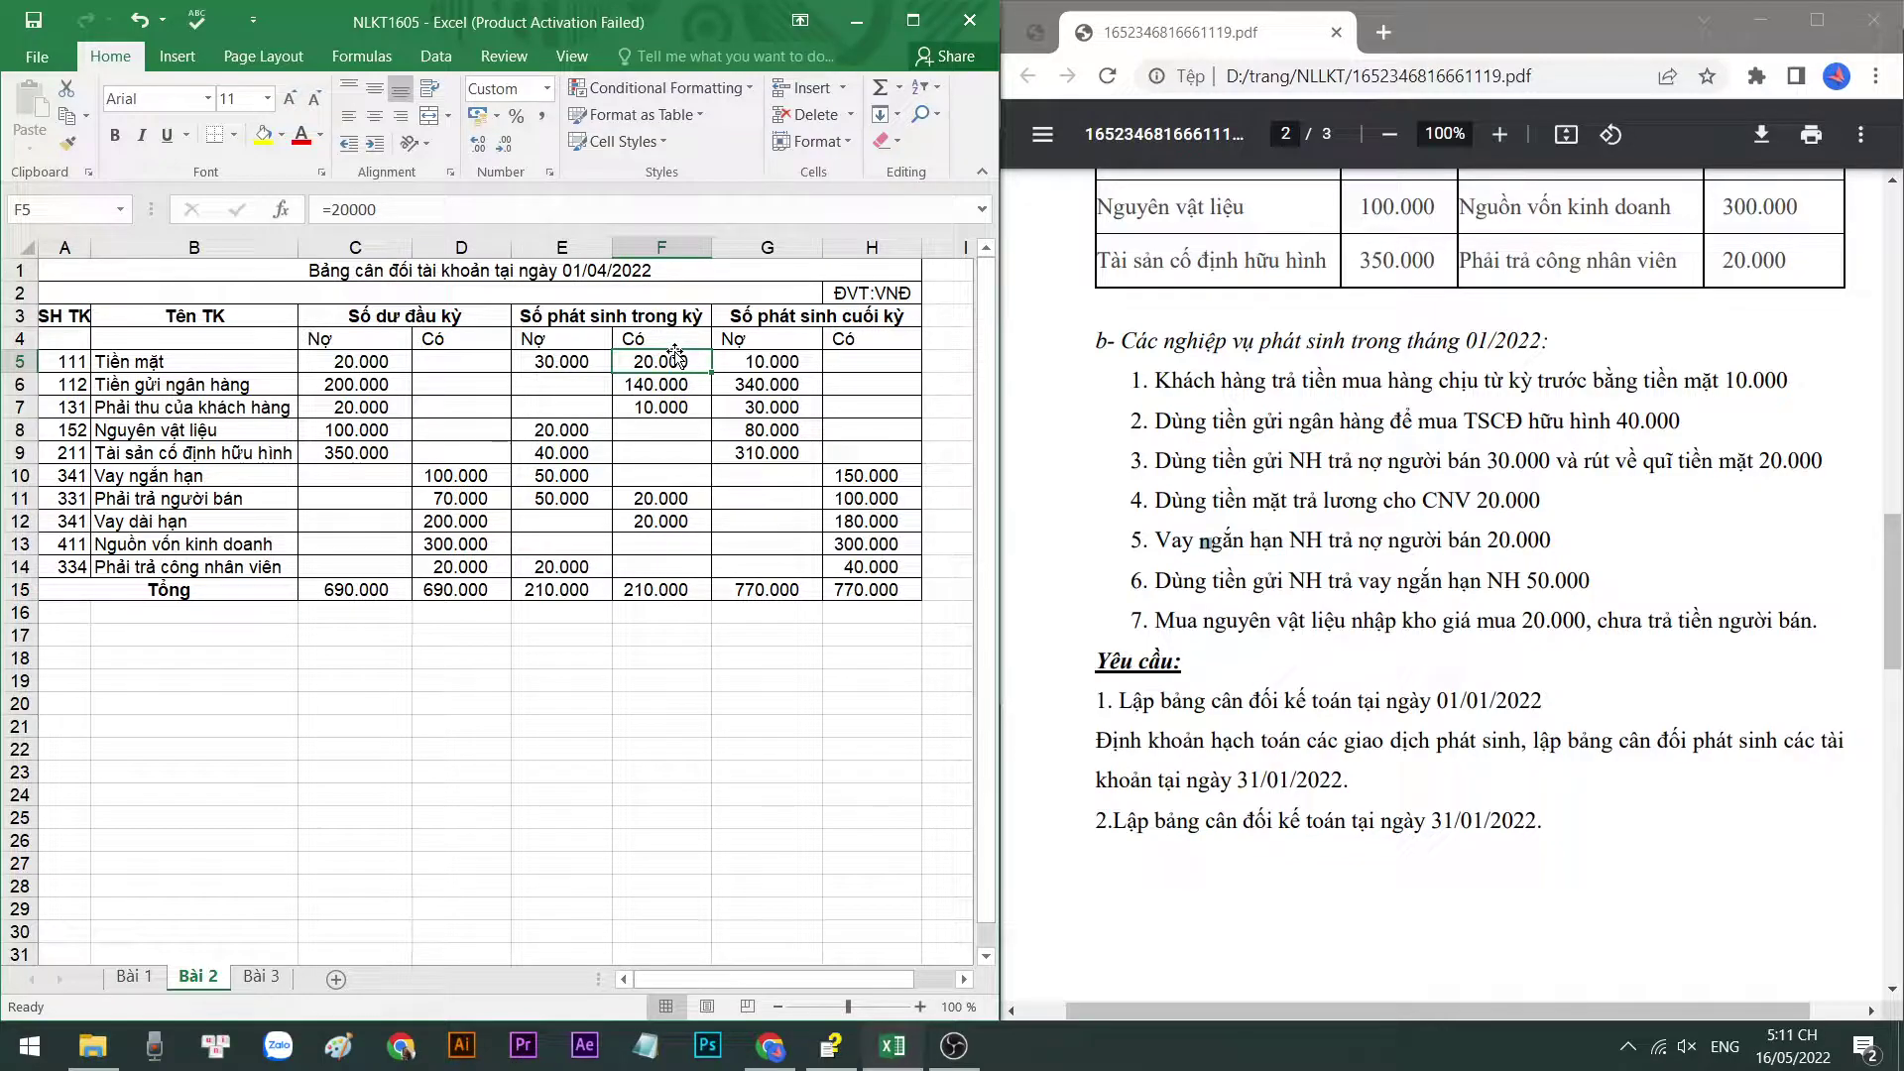
scroll(1205, 542, "down", 1)
left_click(677, 384)
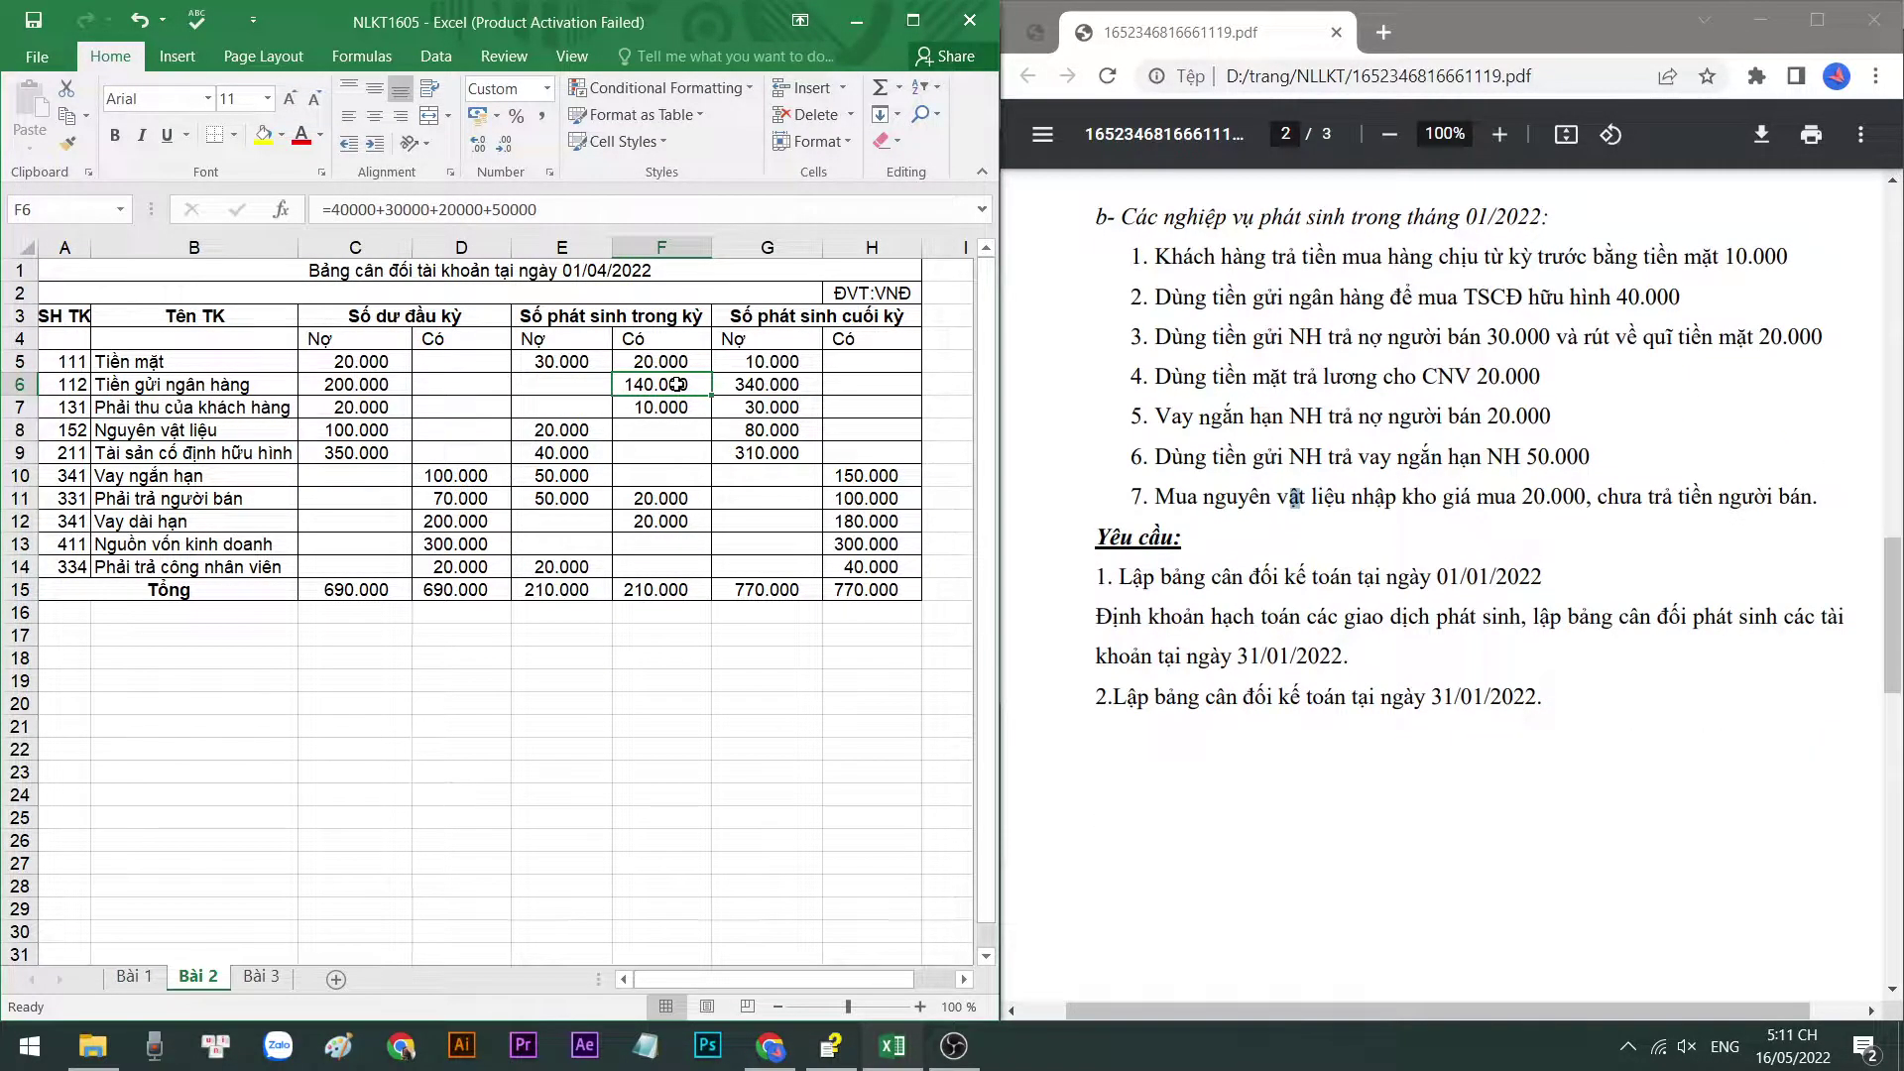